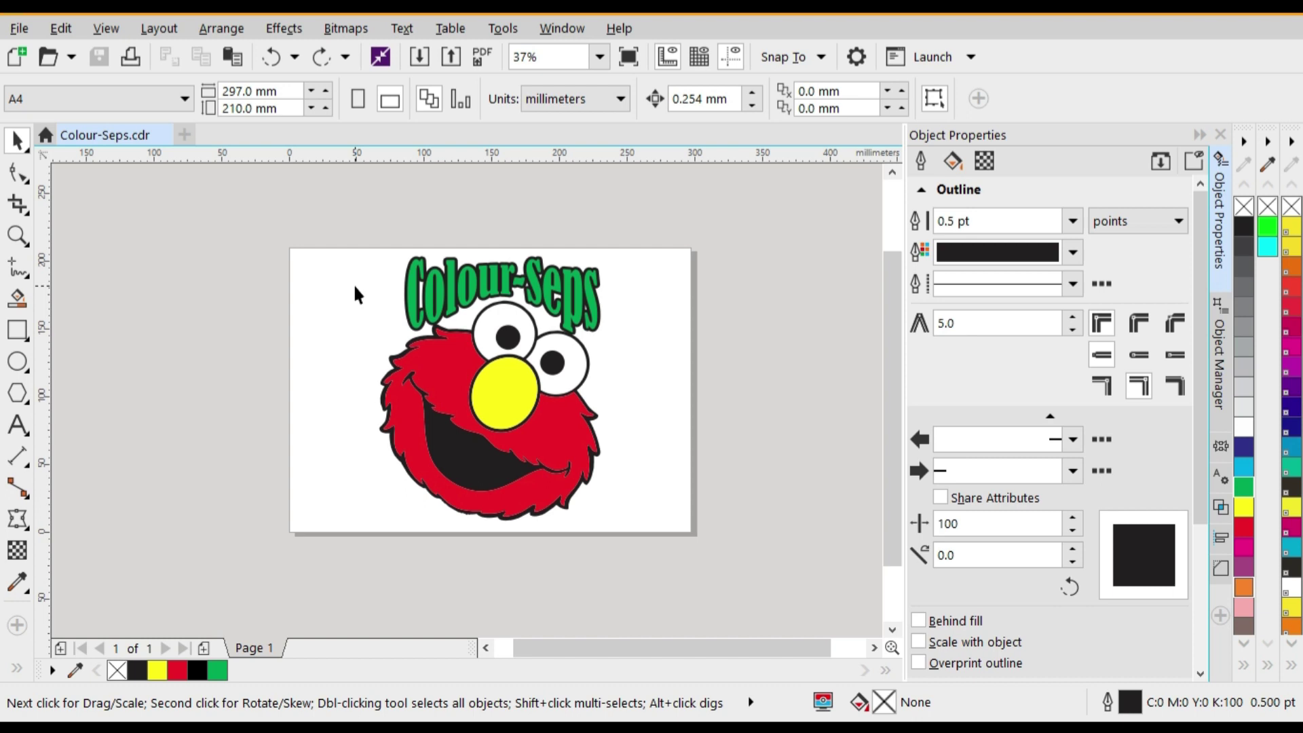
Open the PANTONE solid coated colour palette and keep it showing beside the canvas.
click(508, 401)
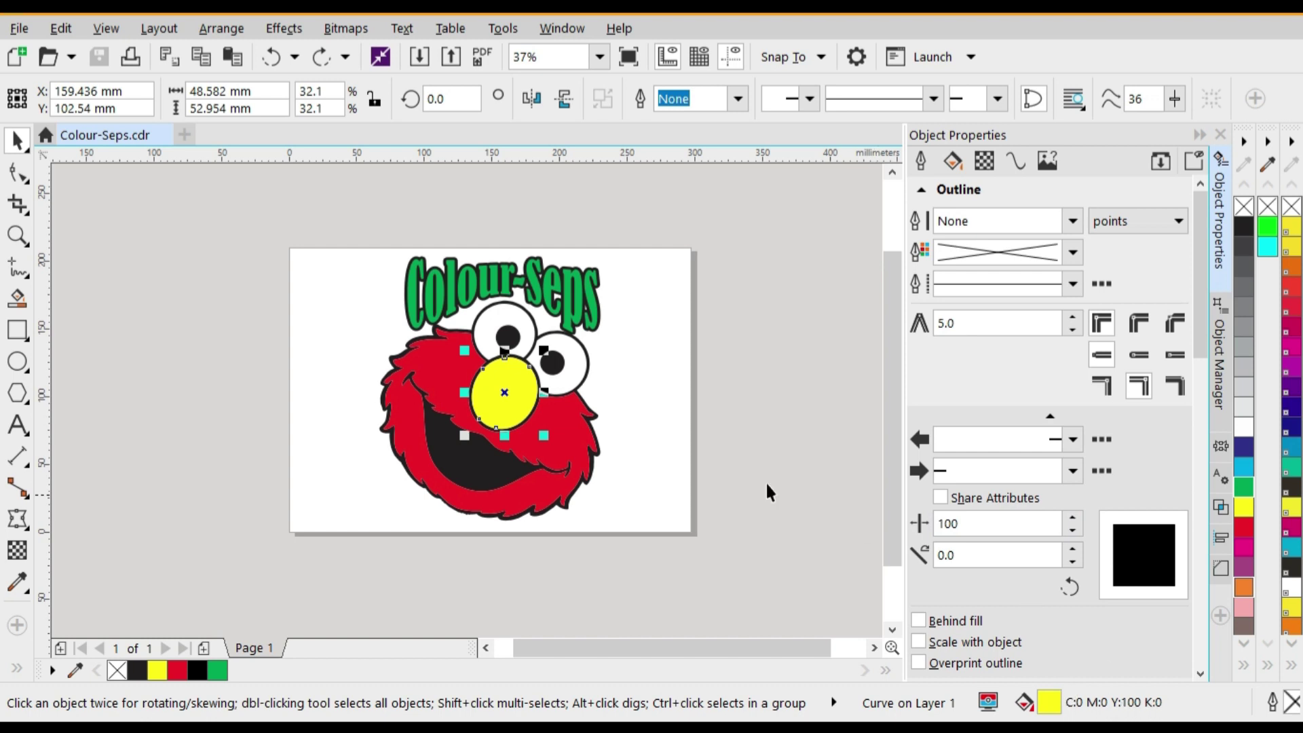
click(590, 432)
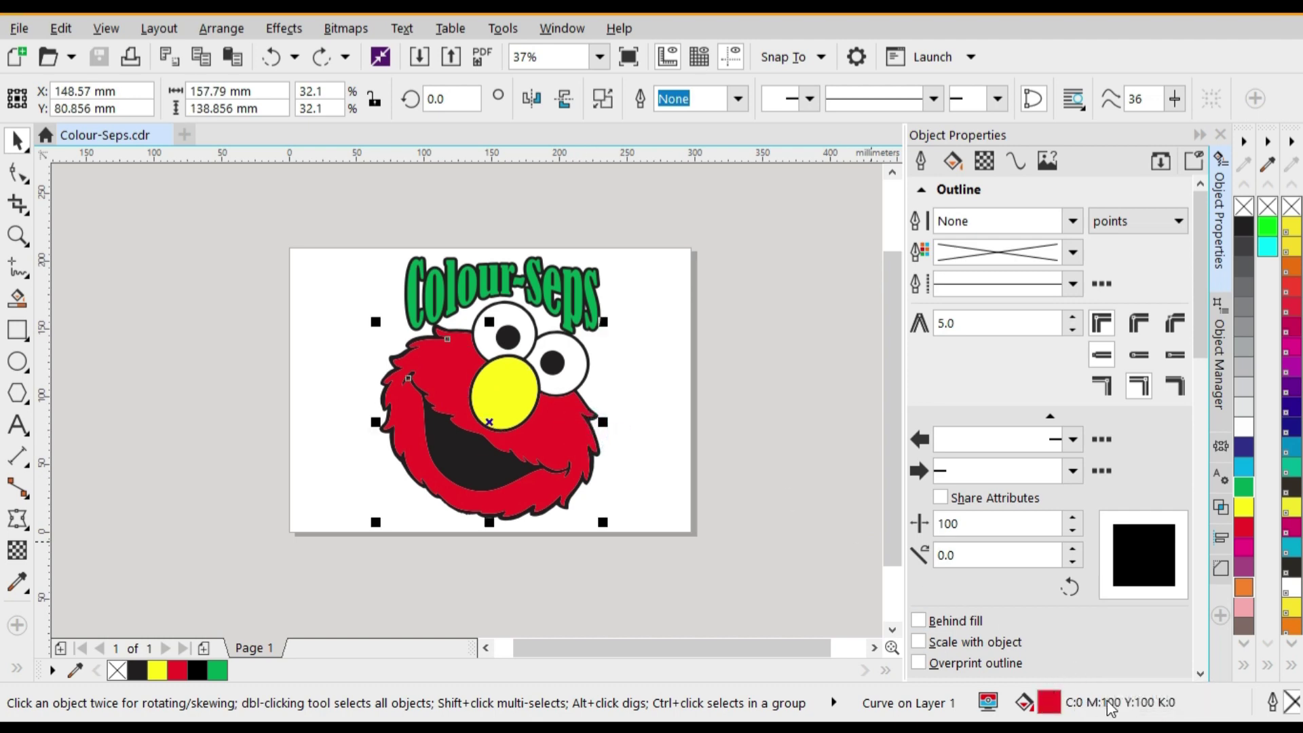
click(503, 29)
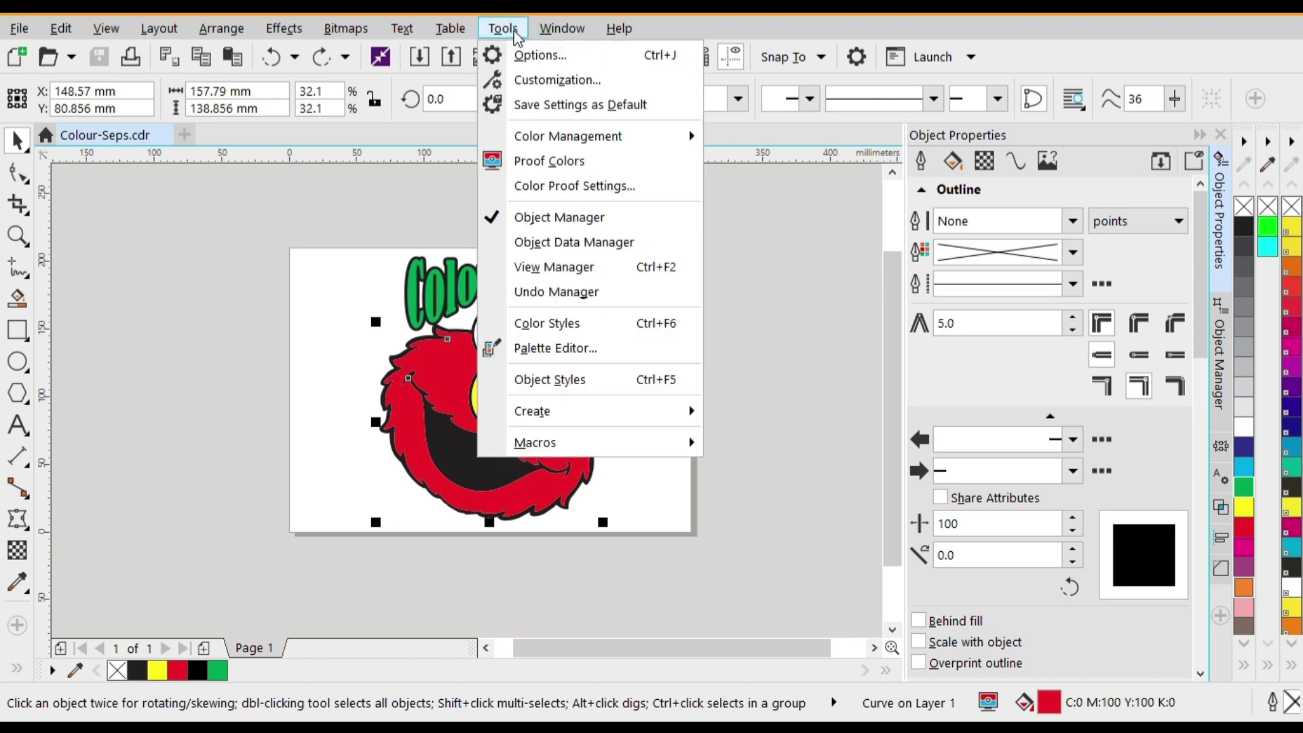
mouse_move(545, 31)
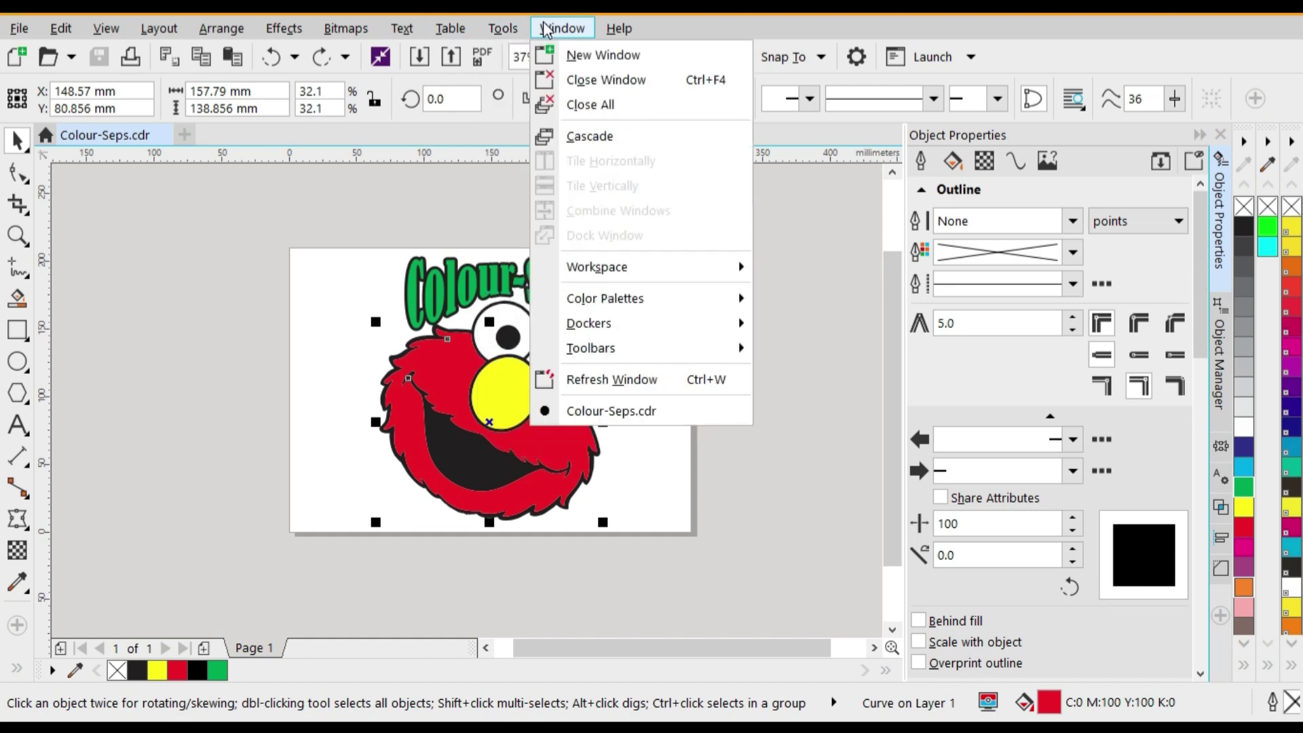
mouse_move(617, 305)
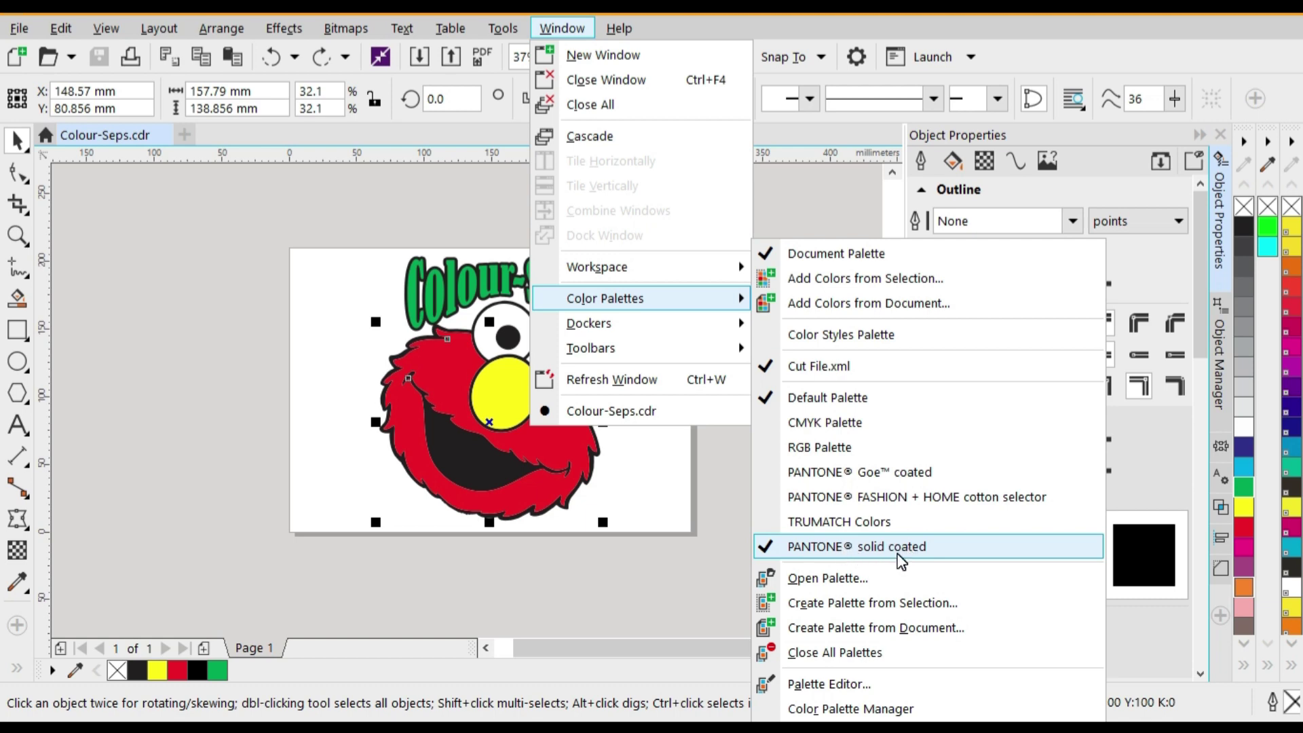
click(1290, 332)
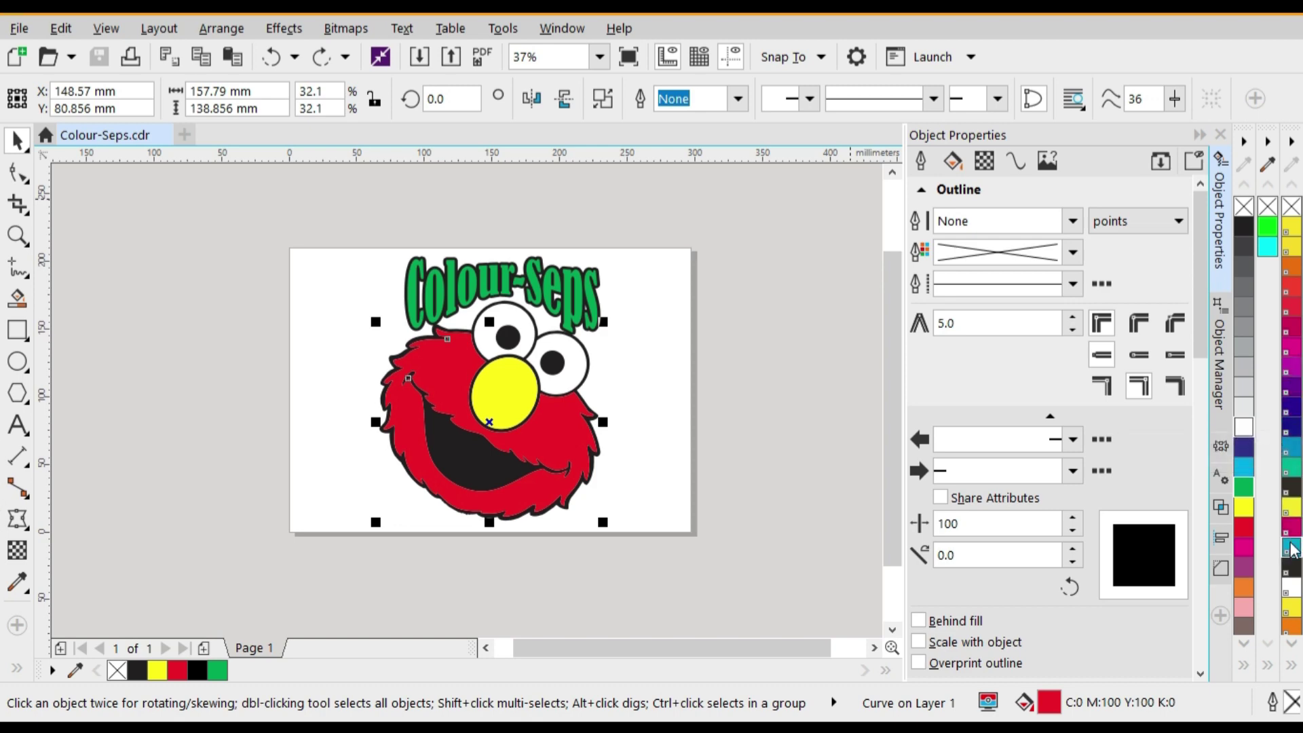
Change the red fur's fill from process red to PANTONE Red 032 C, then deselect.
click(797, 401)
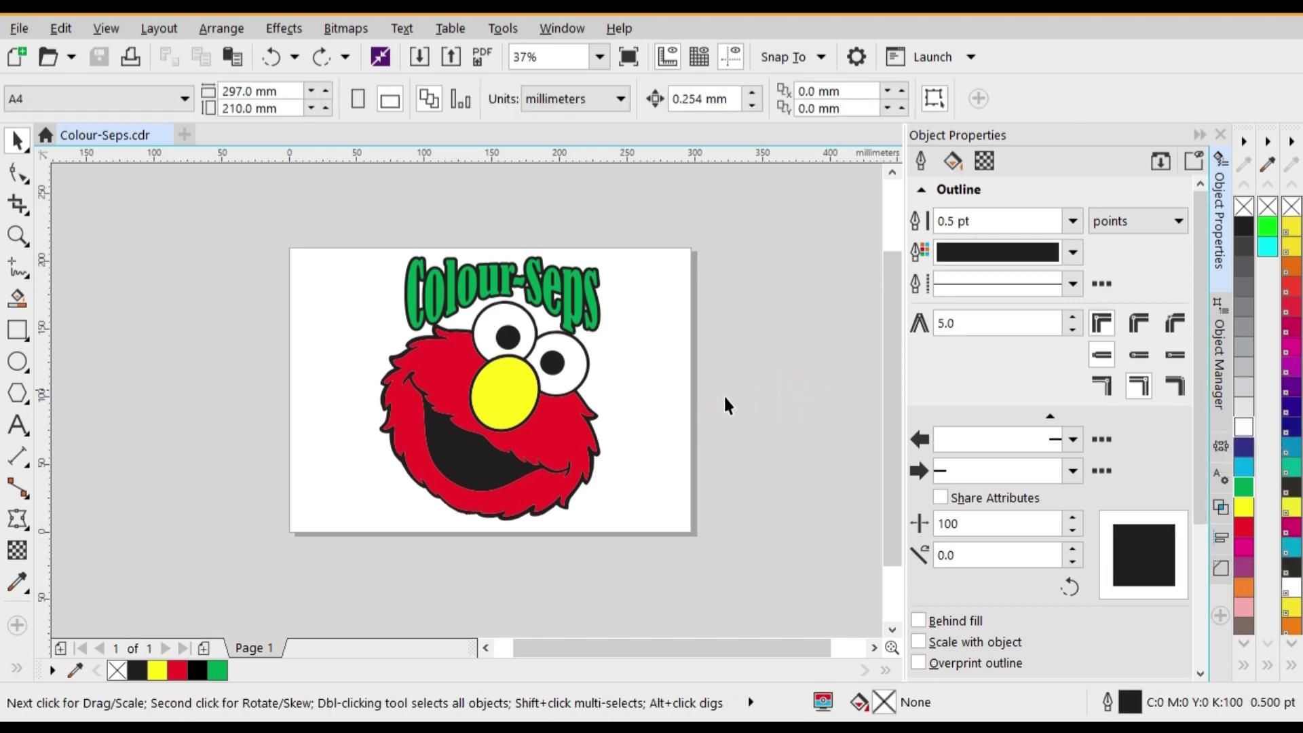
click(552, 428)
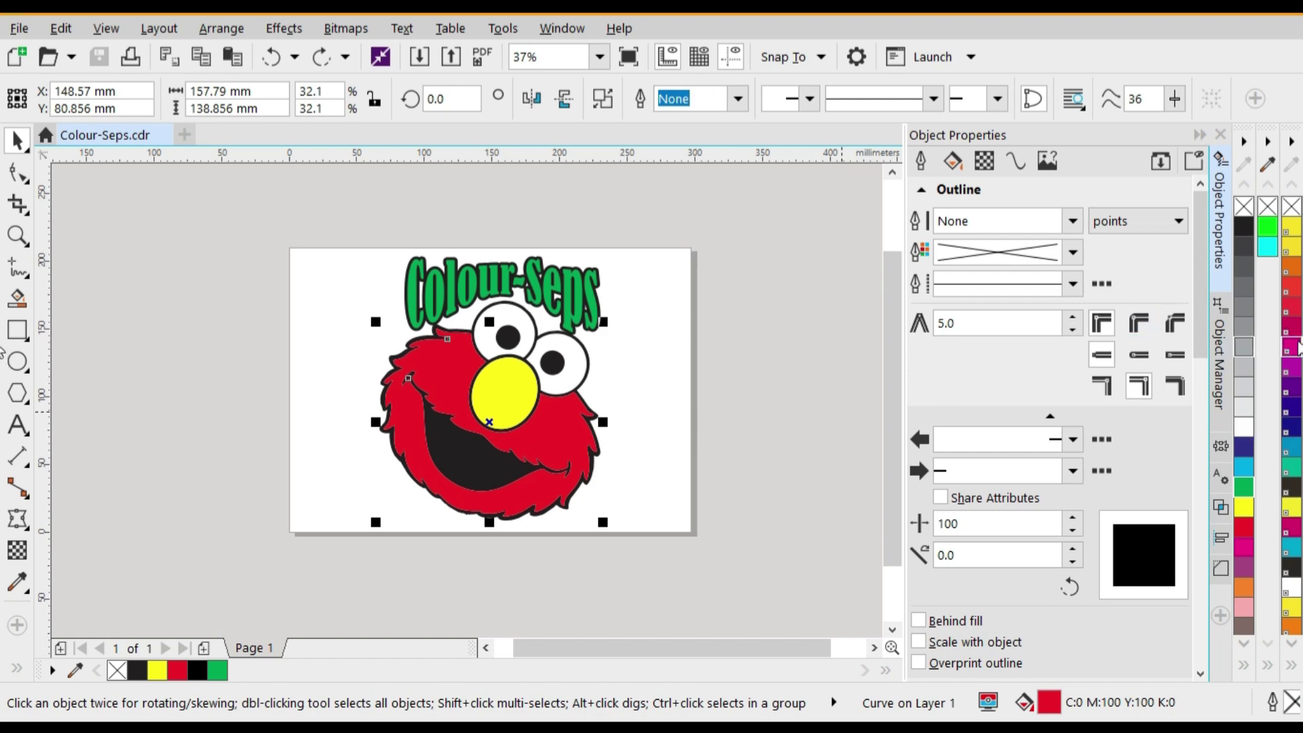
scroll(800, 474, left, 2)
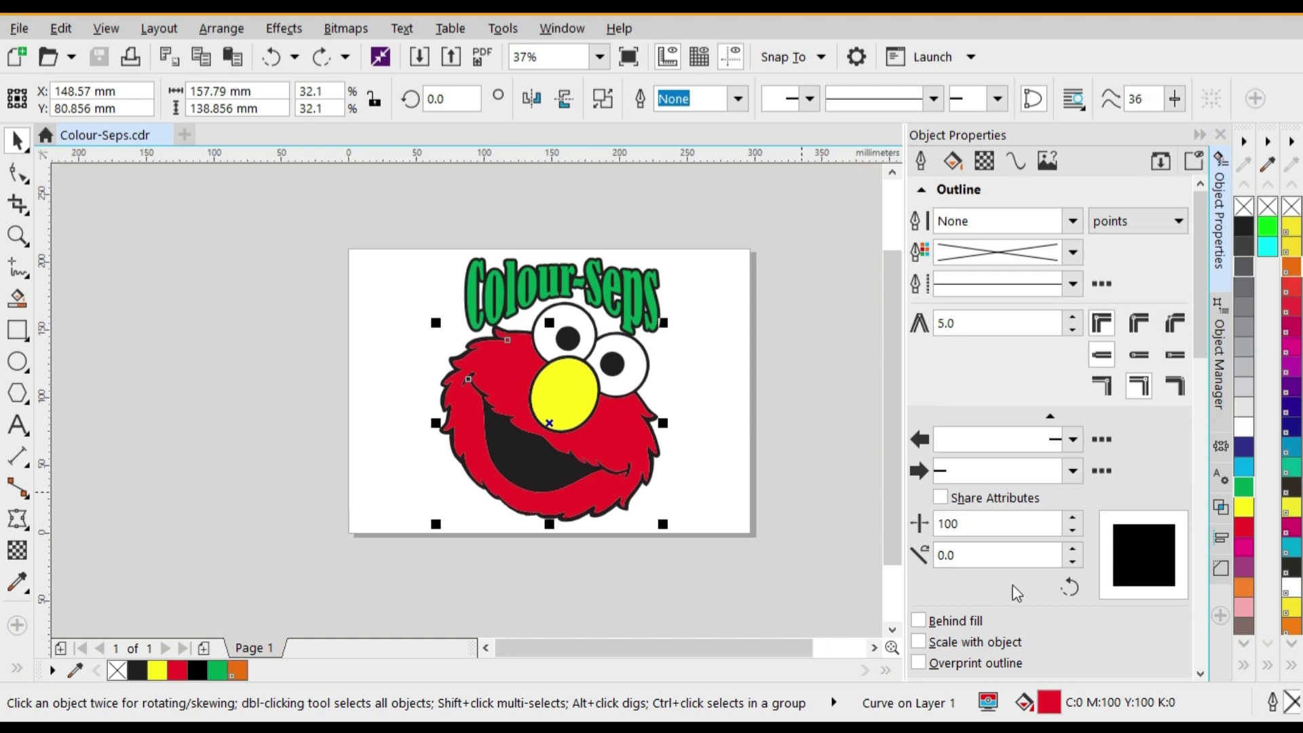
click(1091, 706)
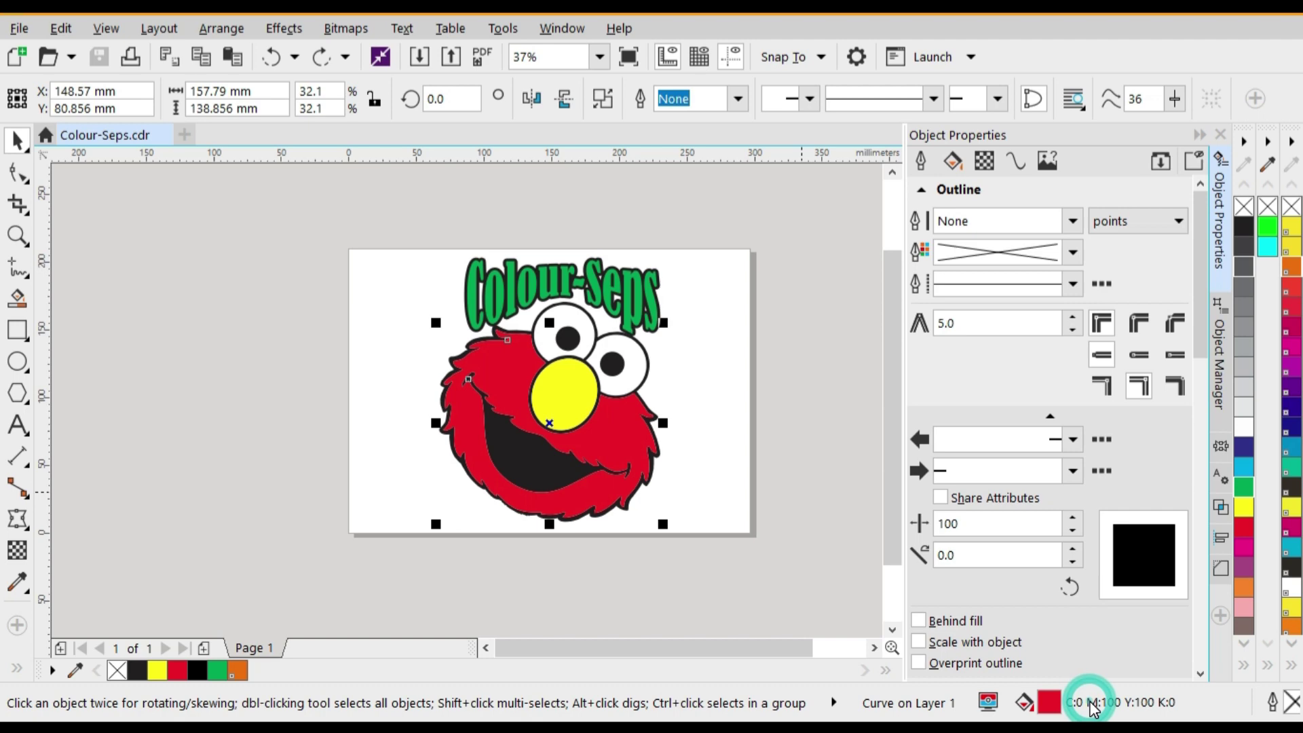
click(1091, 708)
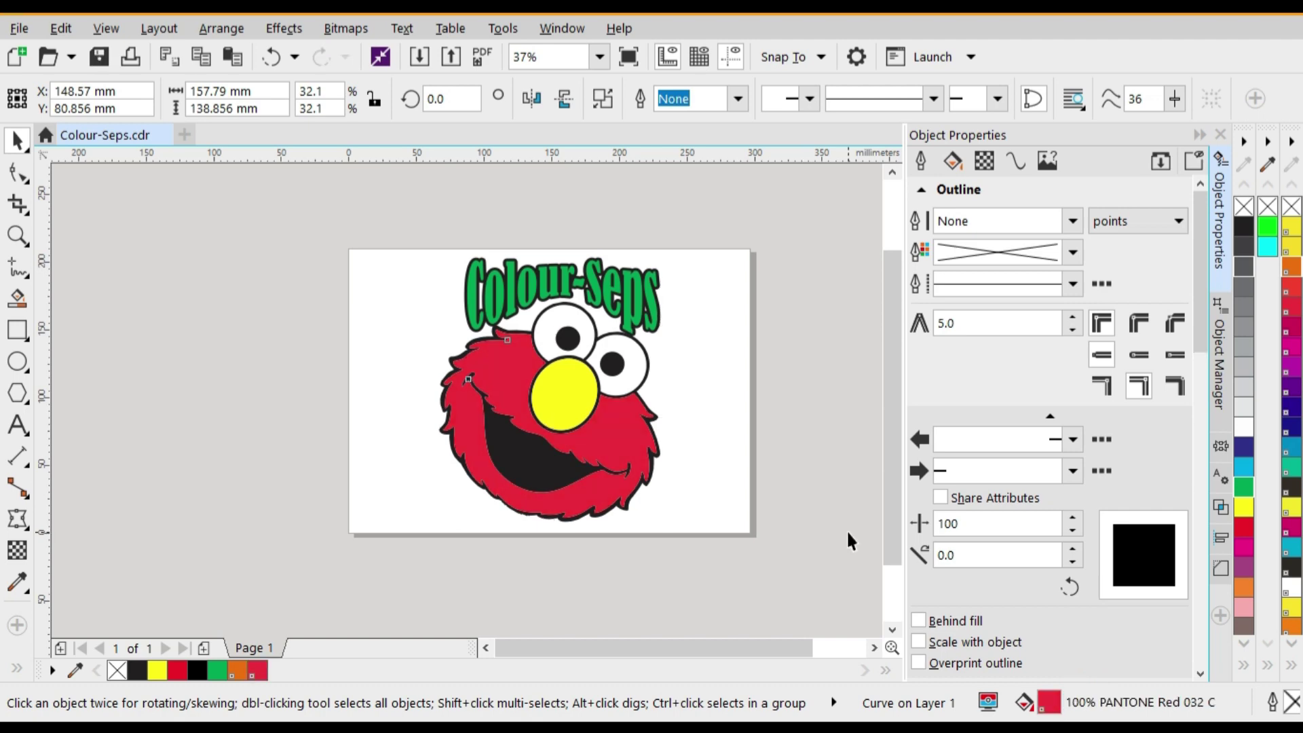
click(679, 531)
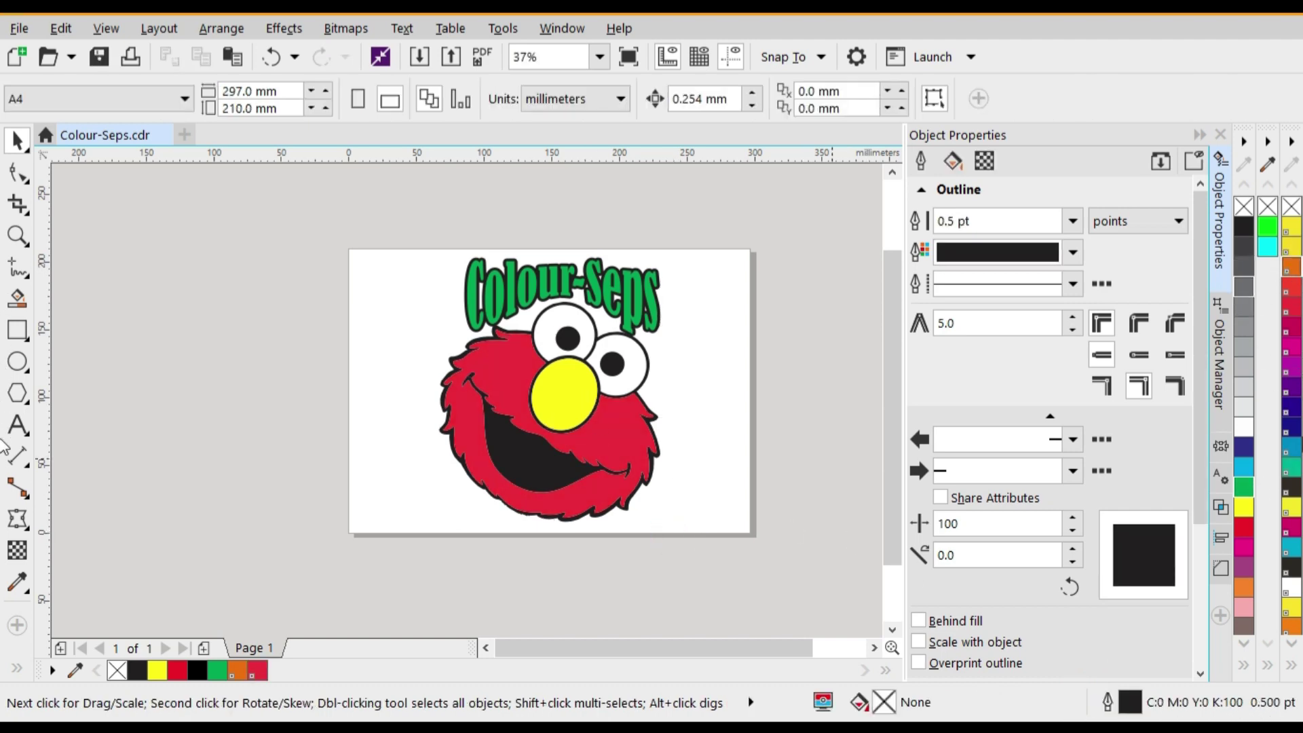
Fill Elmo's nose with a Pantone yellow from the solid coated palette.
click(1292, 643)
scroll(1293, 299, up, 3)
click(574, 406)
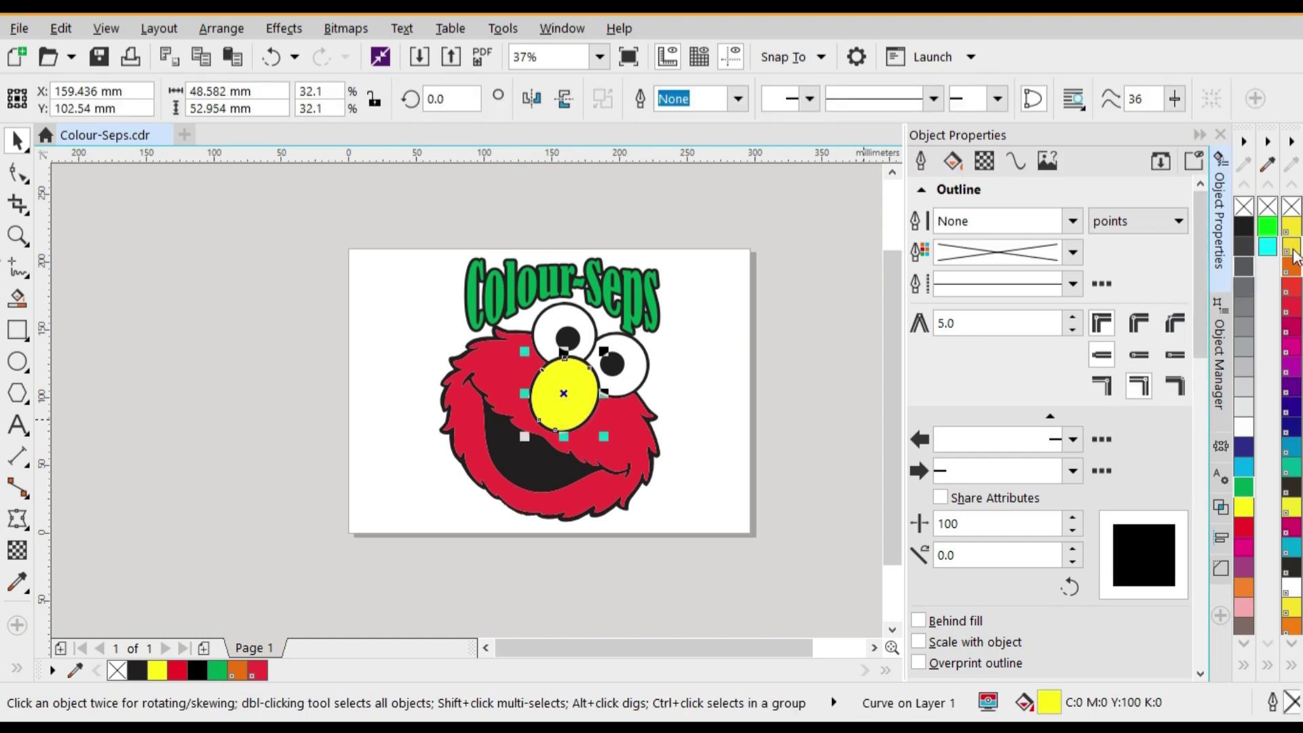
click(1293, 250)
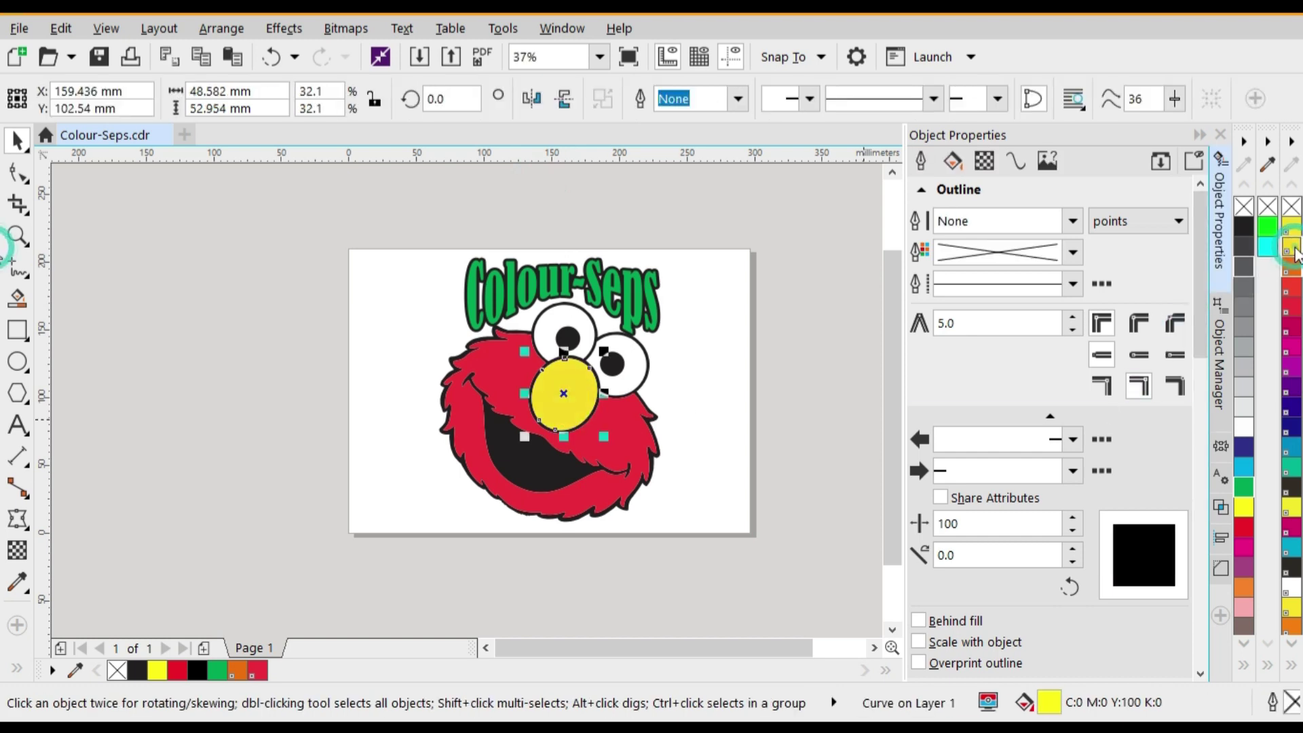
Fill the Colour-Seps title text with a Pantone green.
click(648, 289)
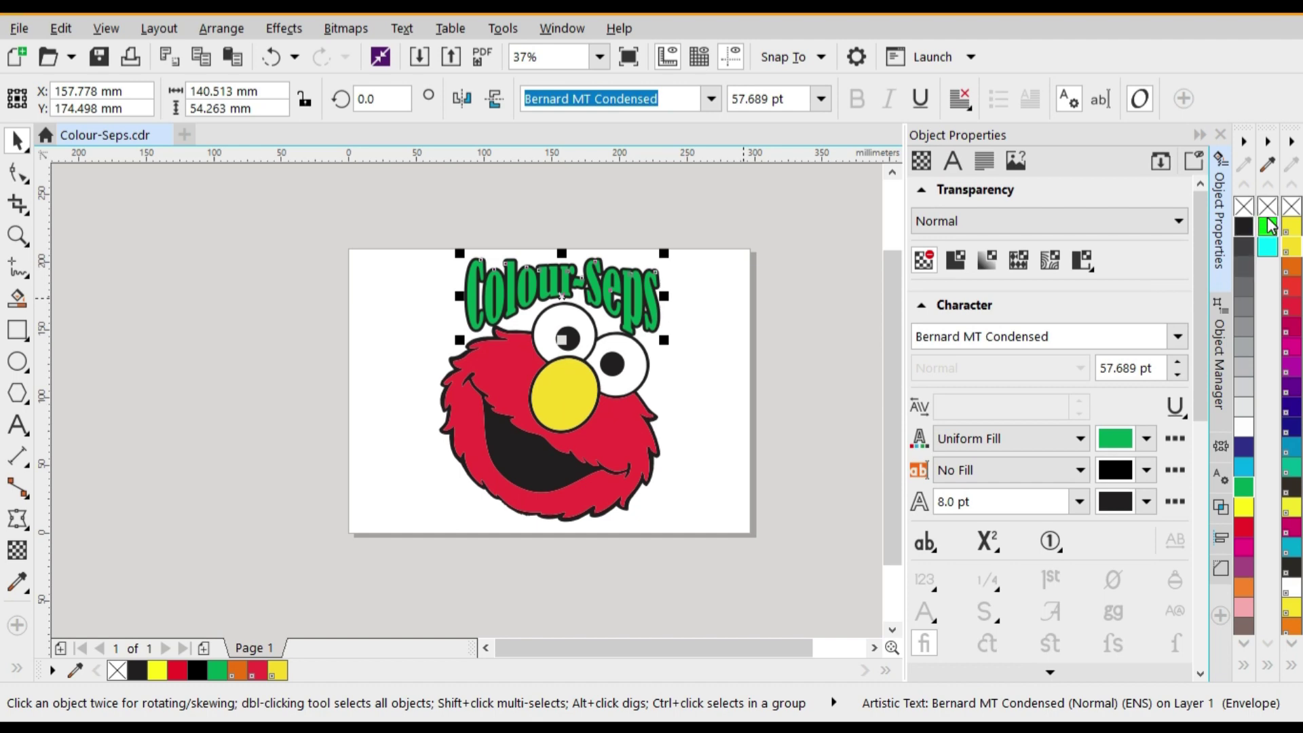
scroll(1293, 577, down, 3)
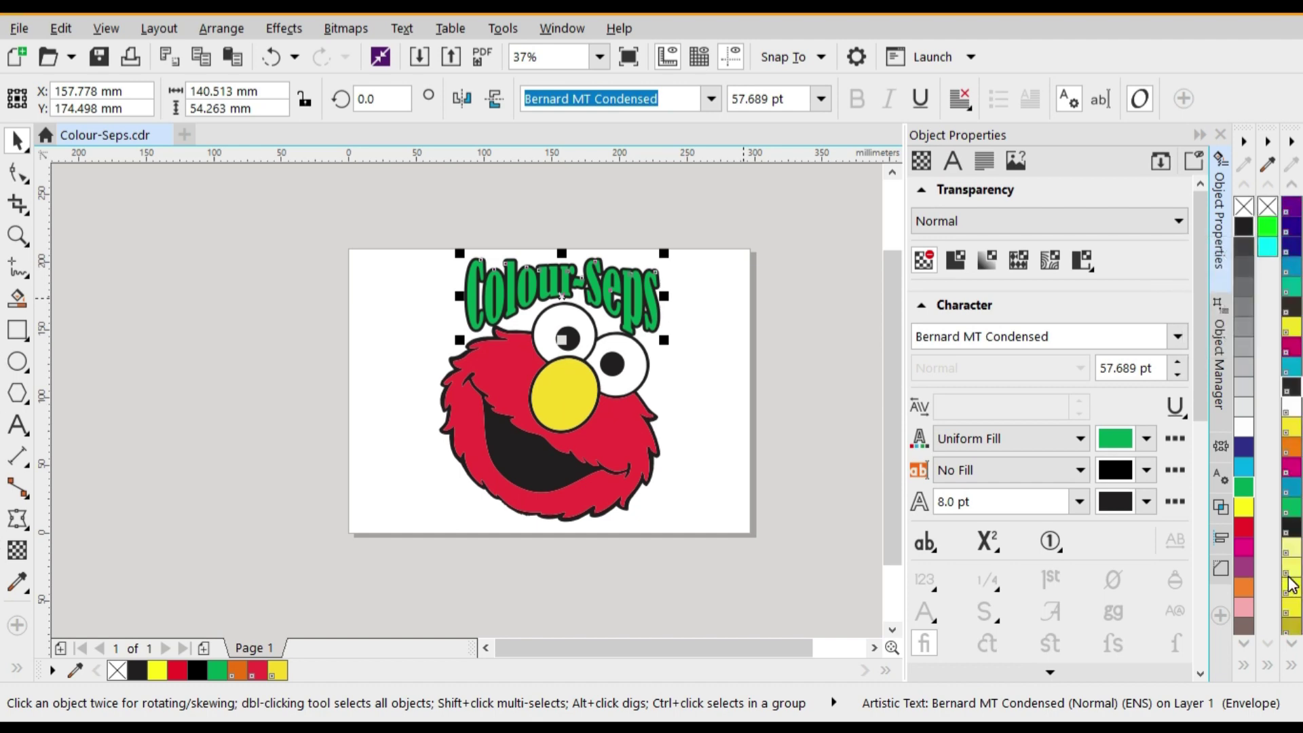
click(1292, 506)
click(689, 364)
Fill Elmo's black outline and mouth with PANTONE Black C, then deselect.
scroll(643, 518, up, 3)
click(583, 503)
click(583, 502)
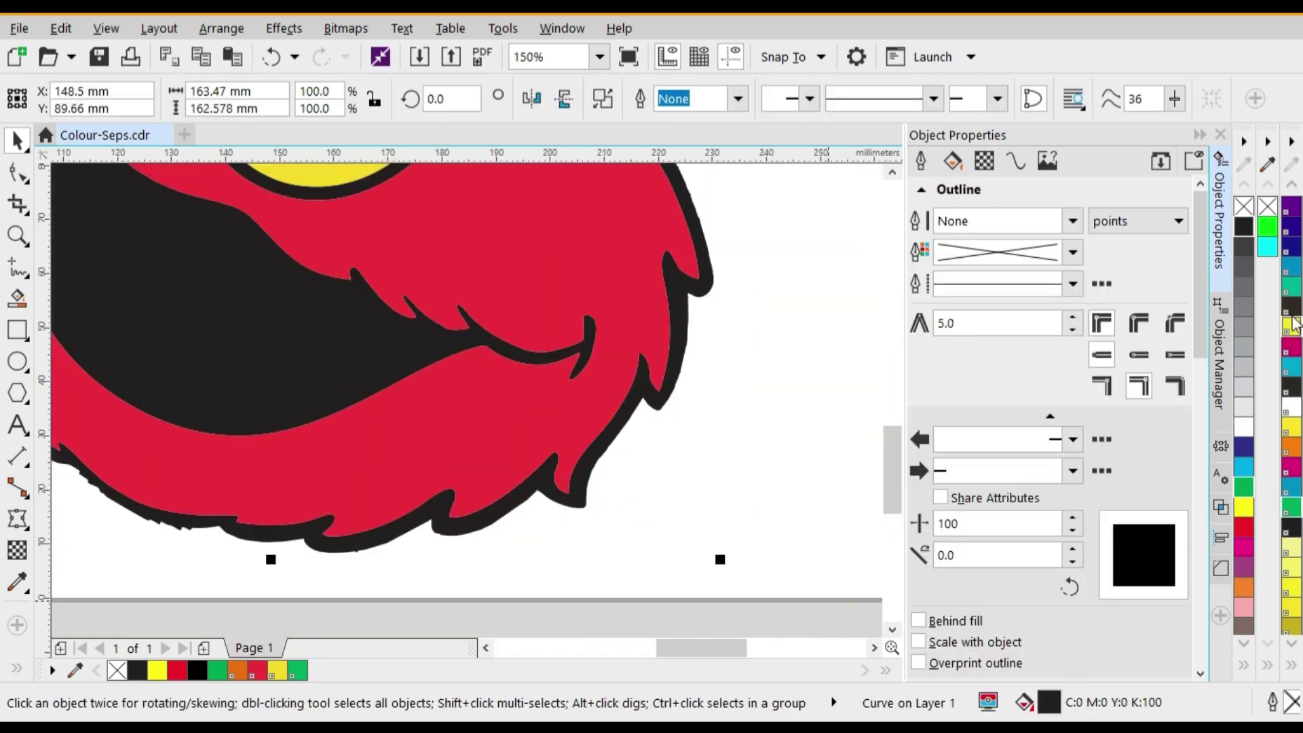
click(1294, 307)
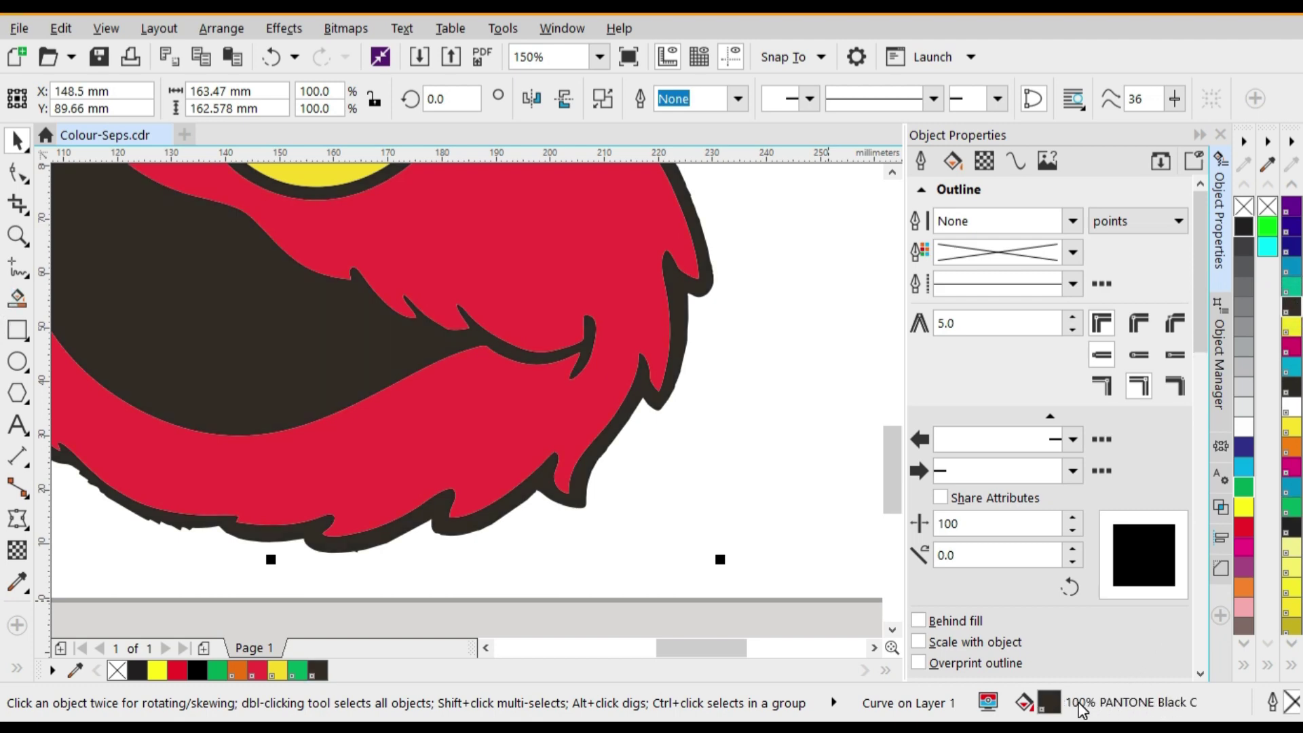
scroll(707, 454, down, 3)
click(765, 349)
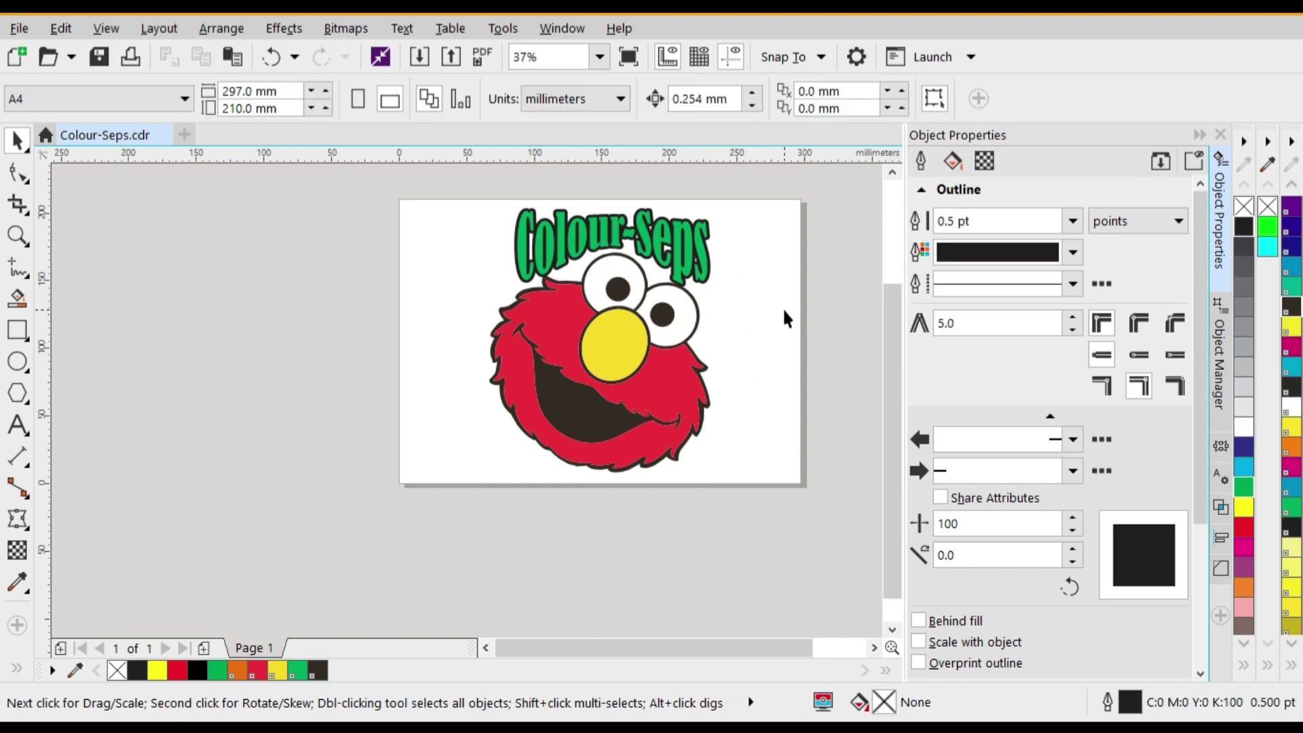
Re-centre the page and open File > Print Preview for the Elmo artwork.
click(746, 492)
drag(683, 378, 572, 416)
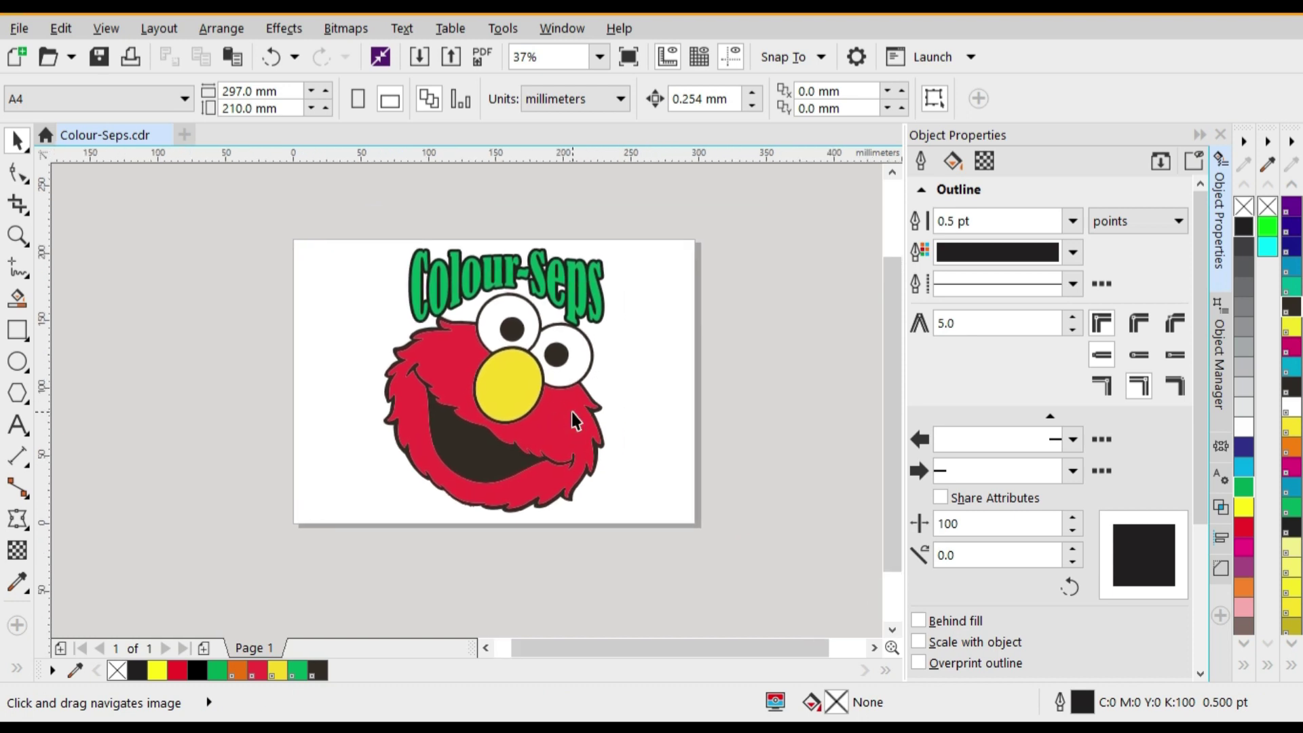
click(23, 31)
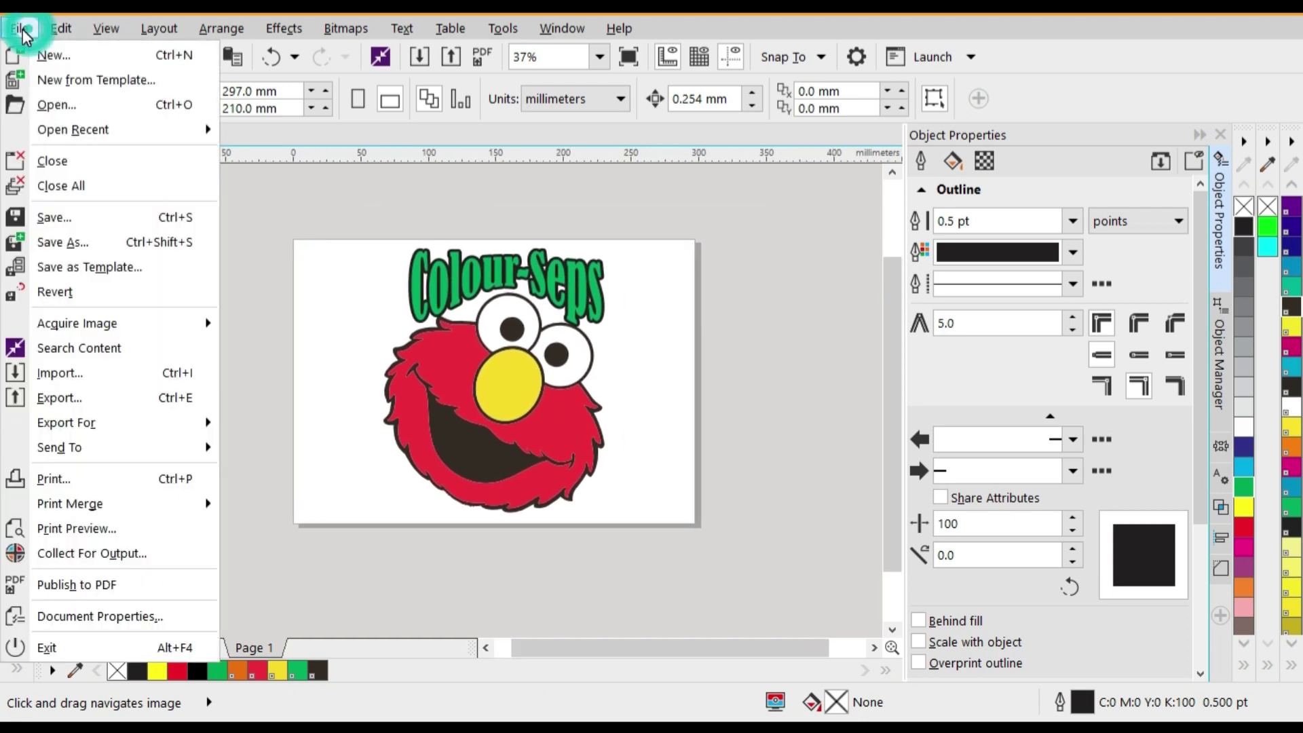
click(95, 532)
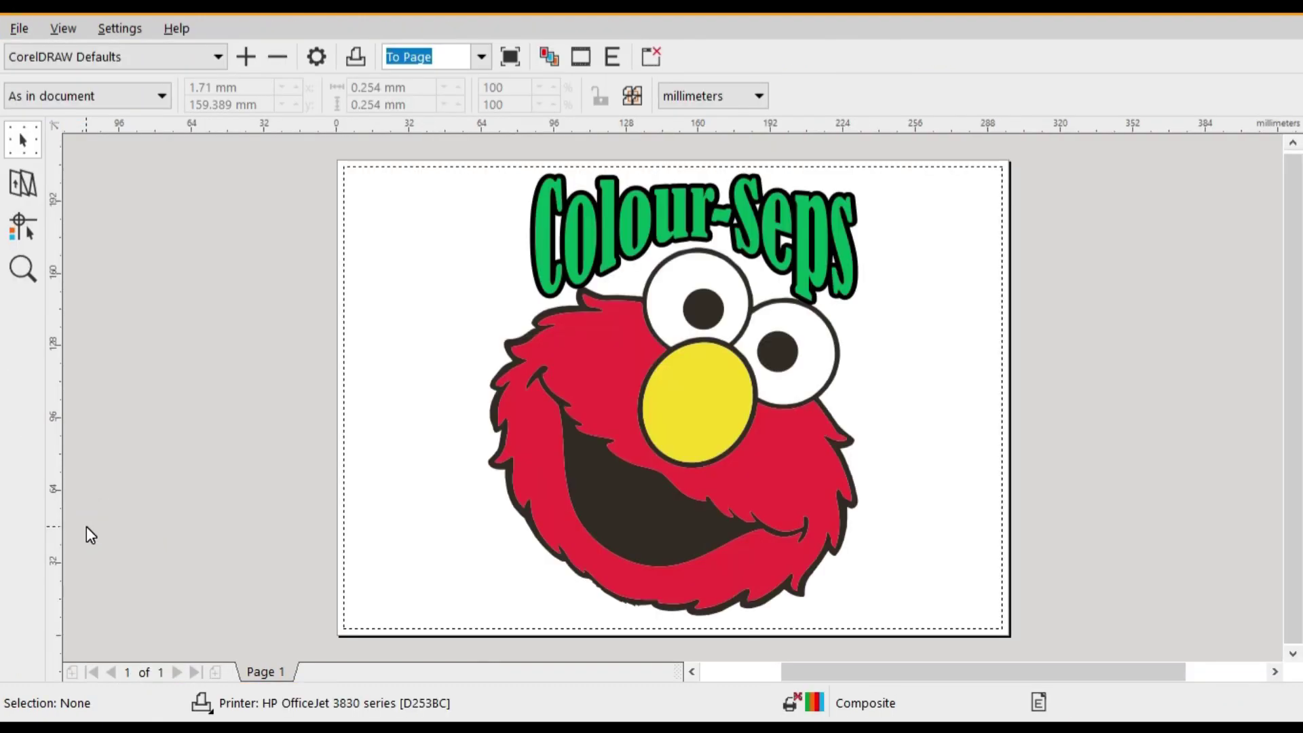
In Print Options, switch the printer to Adobe PDF and enable Print separations on the Color tab.
click(317, 59)
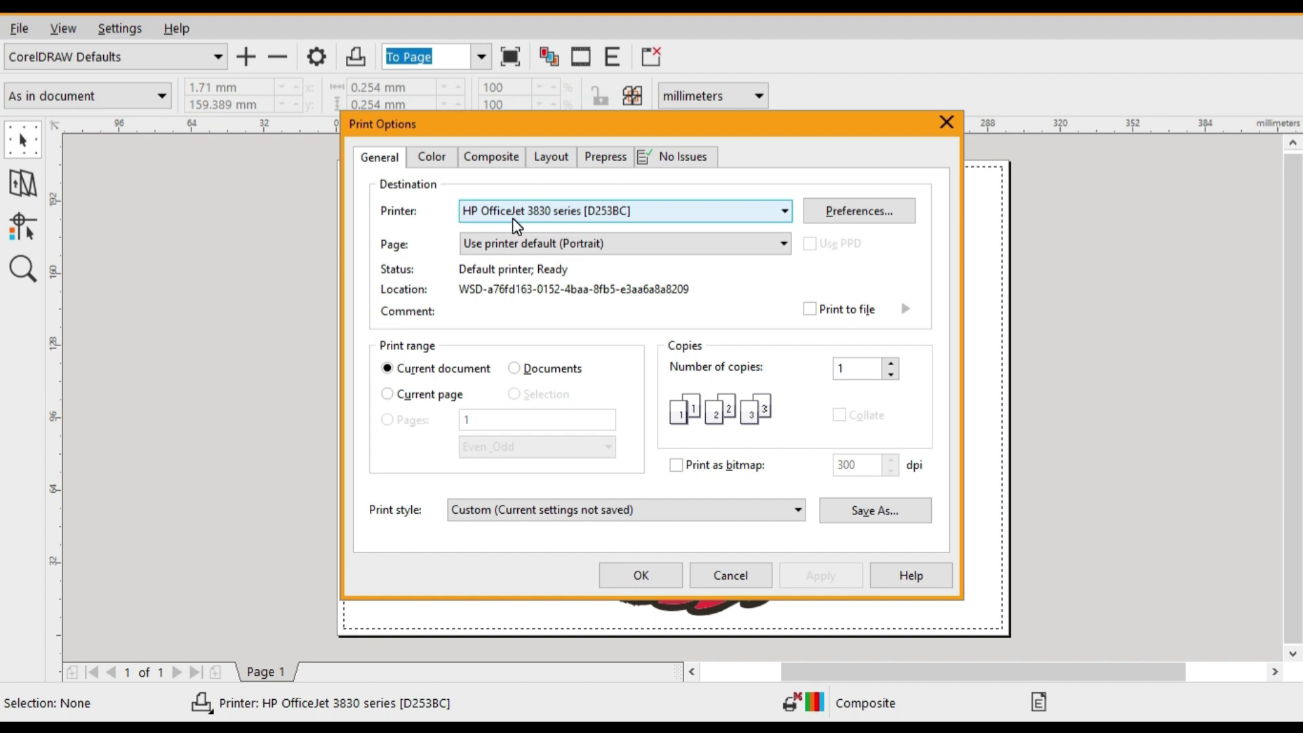
click(517, 218)
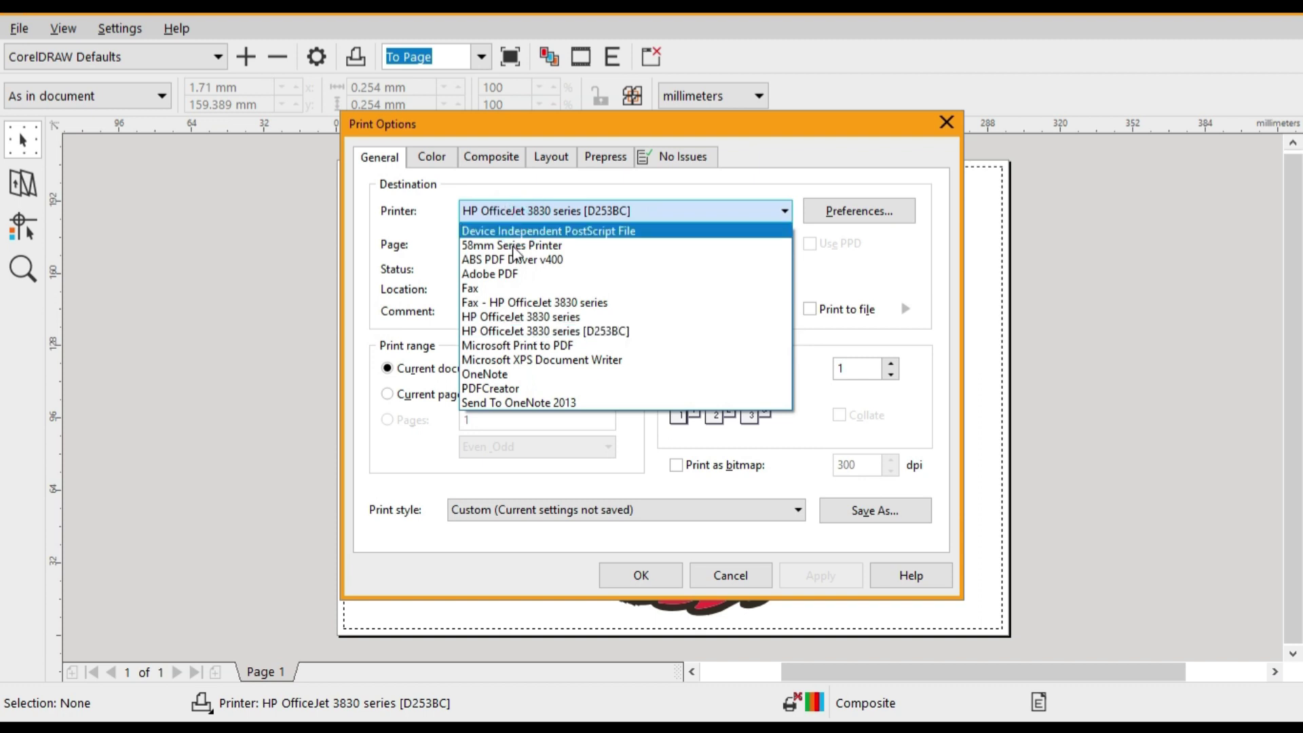
click(493, 274)
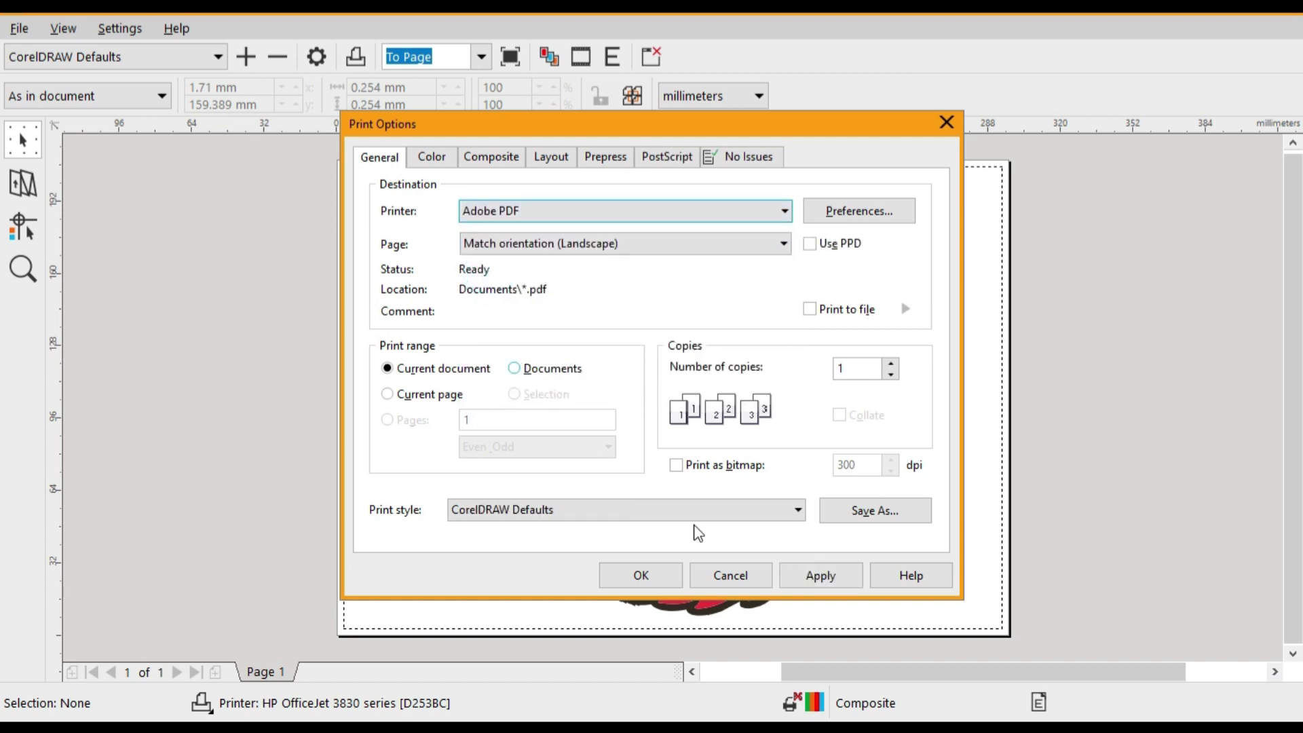
click(832, 580)
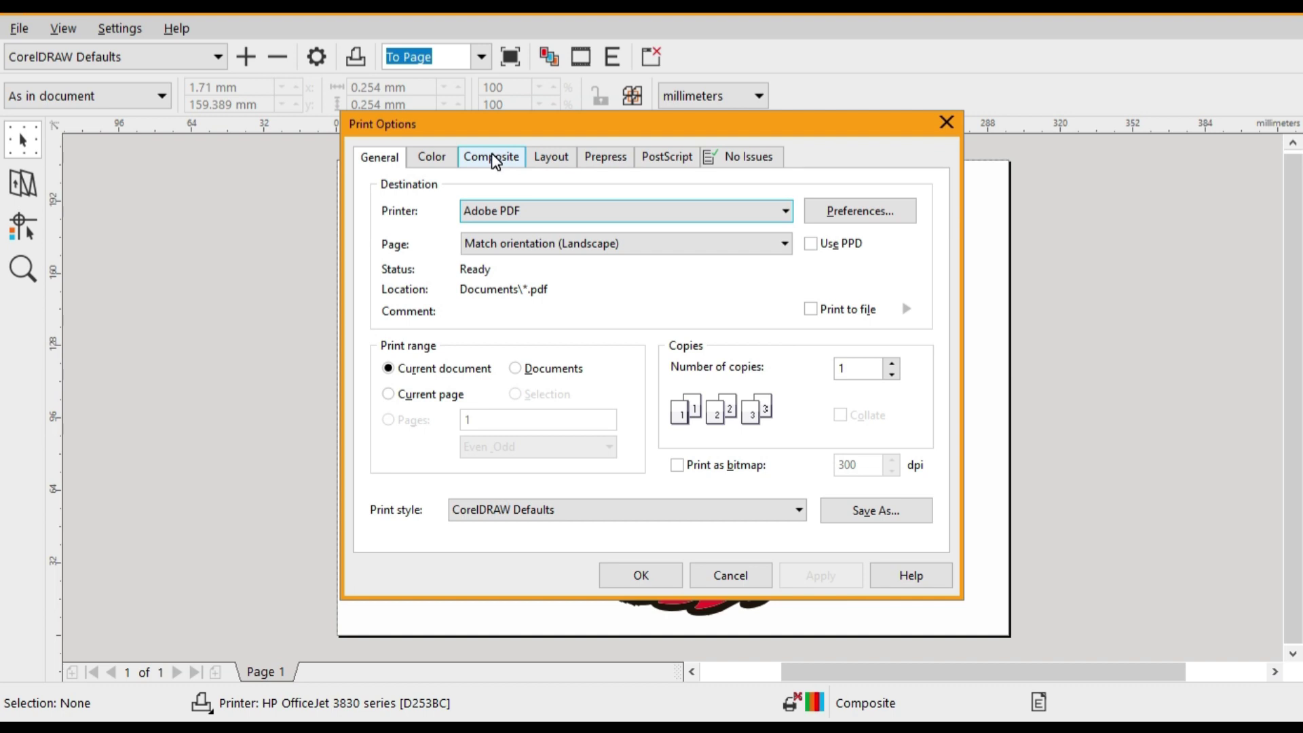
click(433, 163)
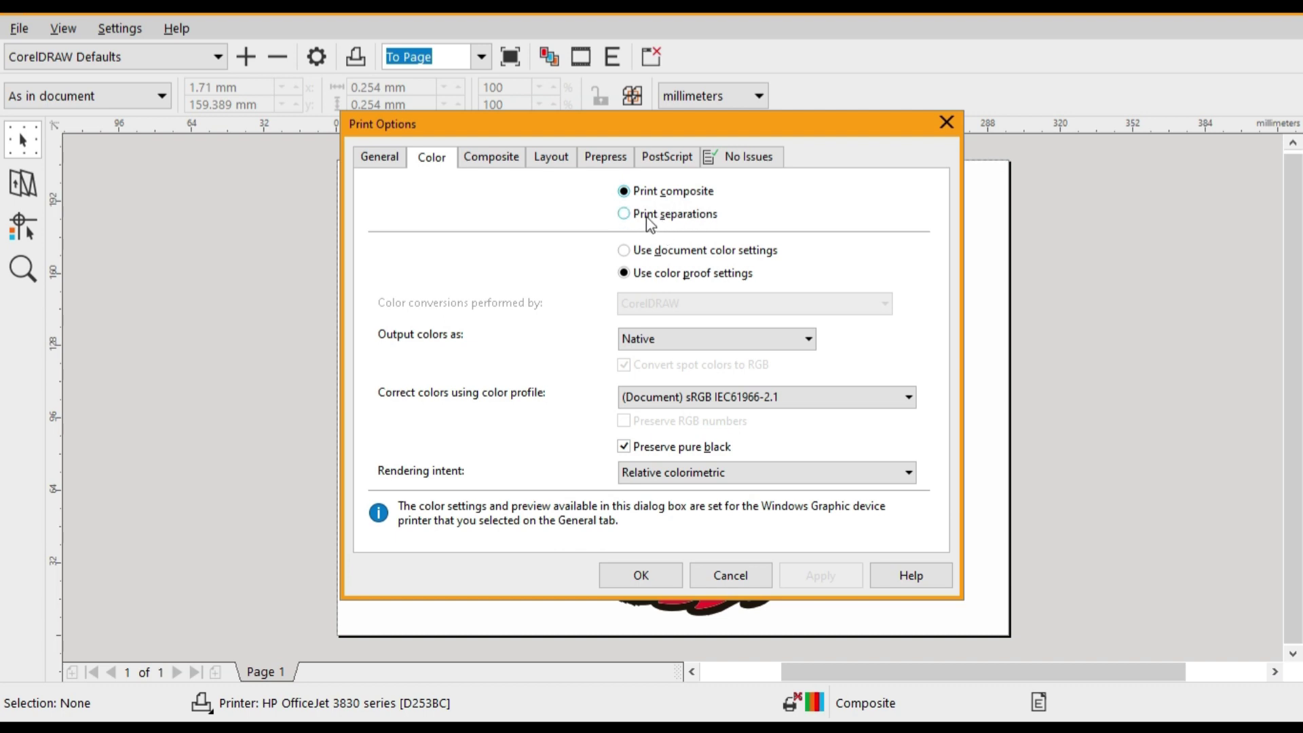
click(624, 216)
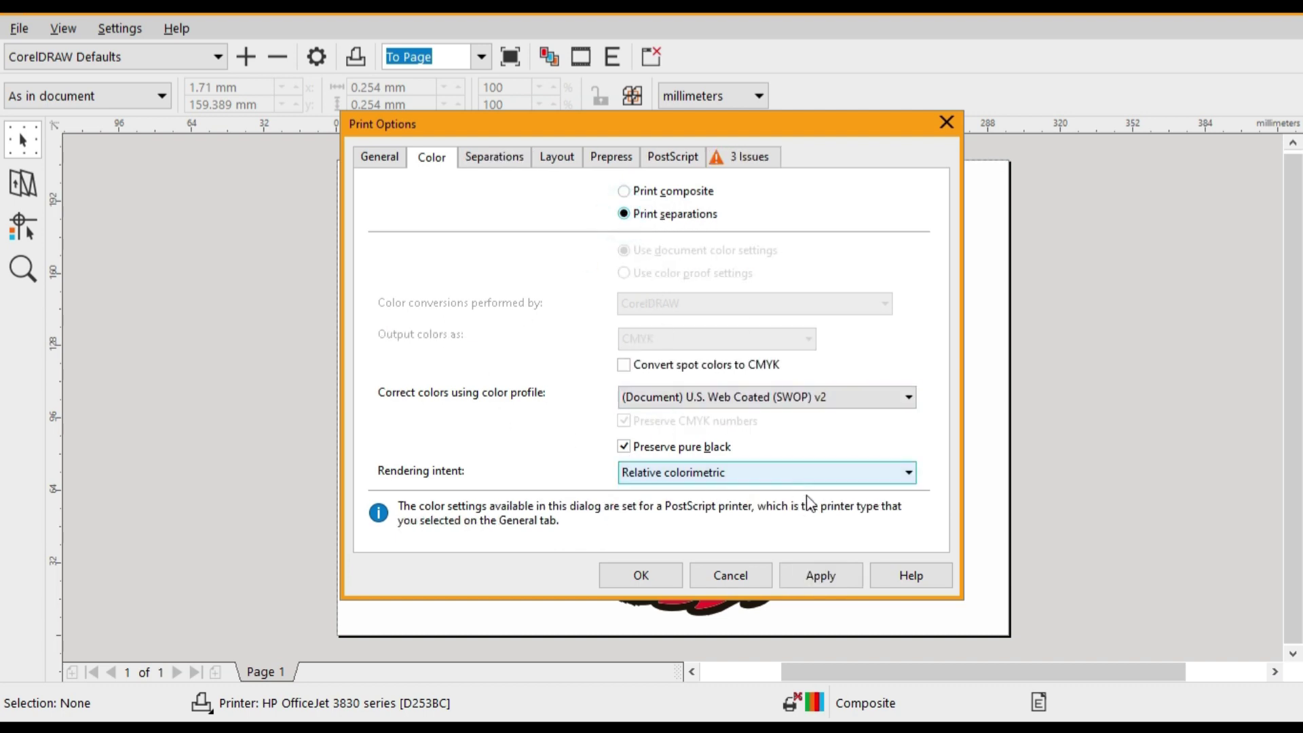
click(828, 579)
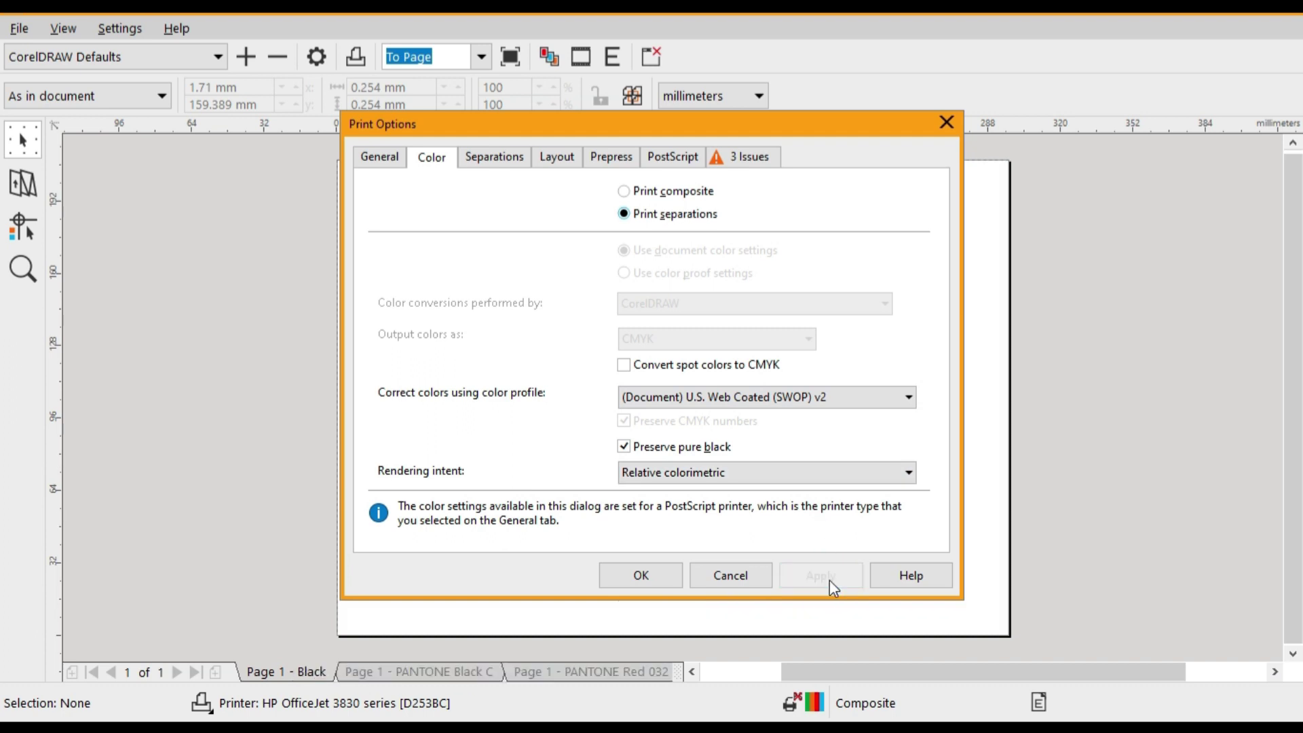
Confirm the print options, view the PANTONE Black C plate, and close the preview.
click(663, 572)
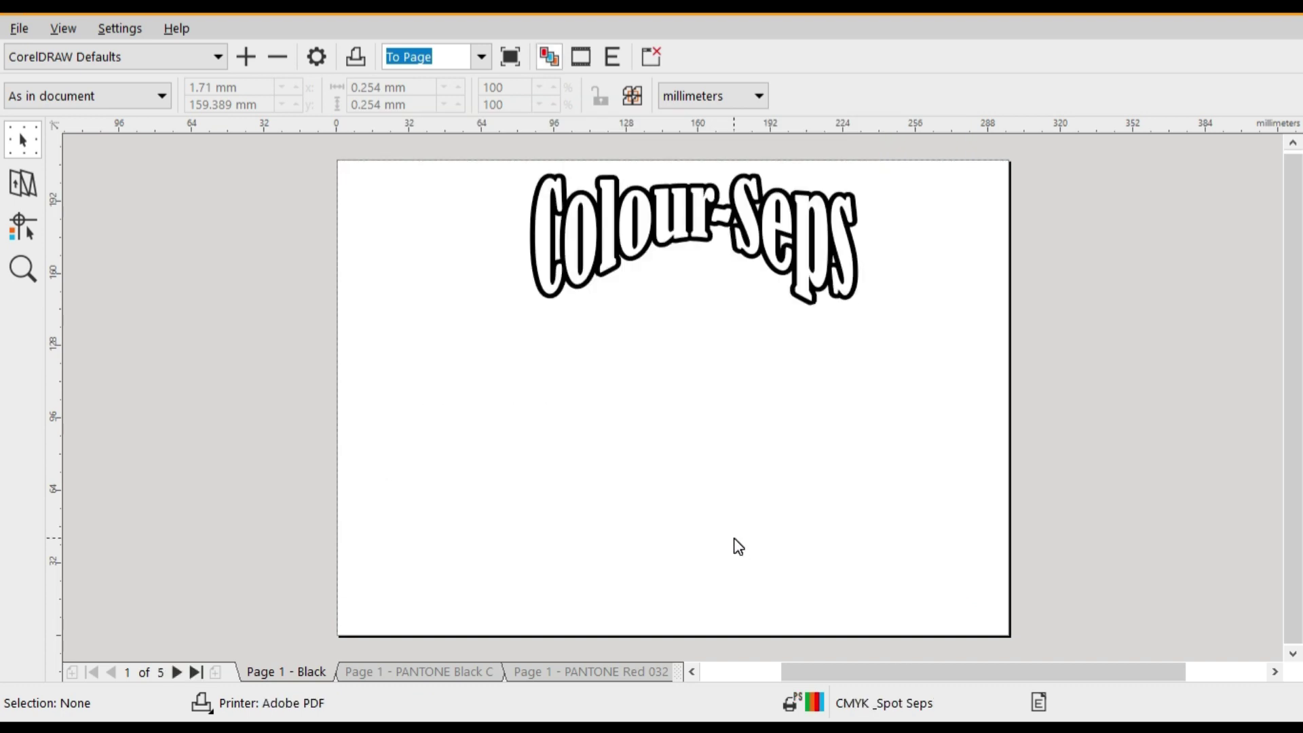
click(178, 673)
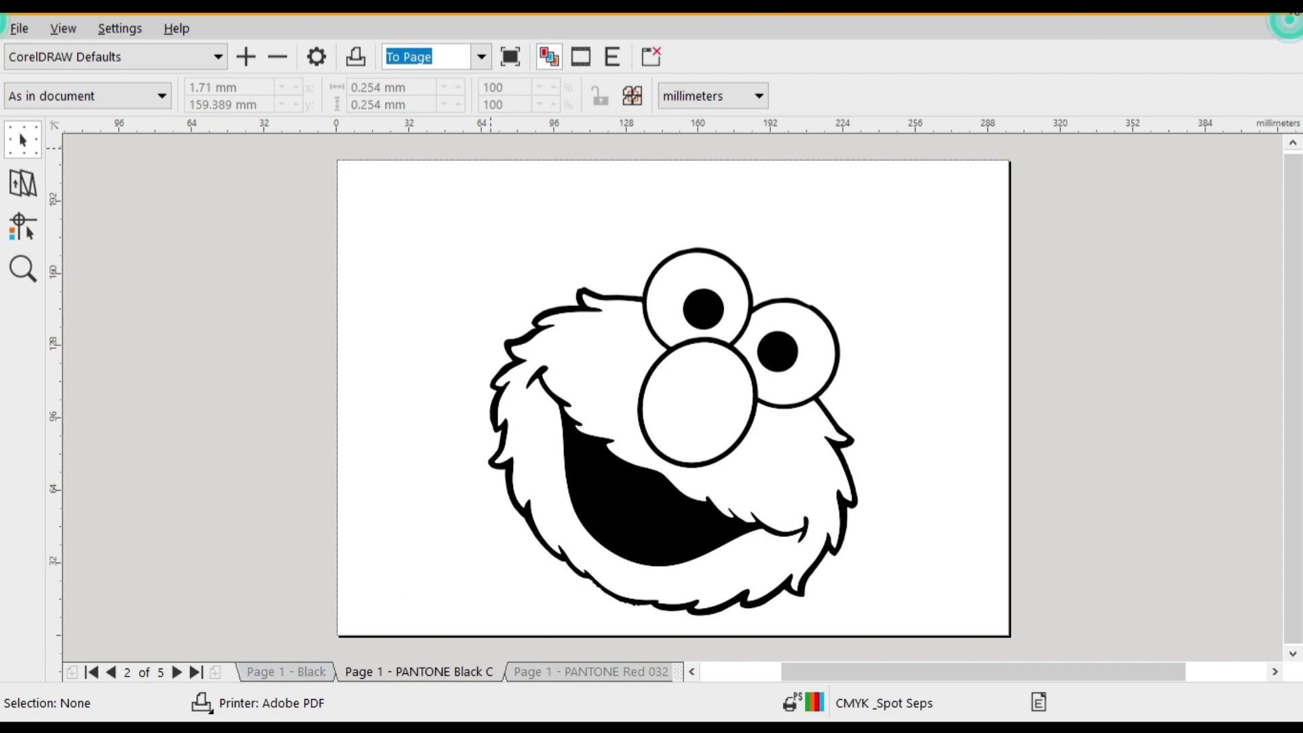
click(1288, 22)
Set the Colour-Seps title's outline to the document palette's last black swatch.
scroll(659, 425, up, 4)
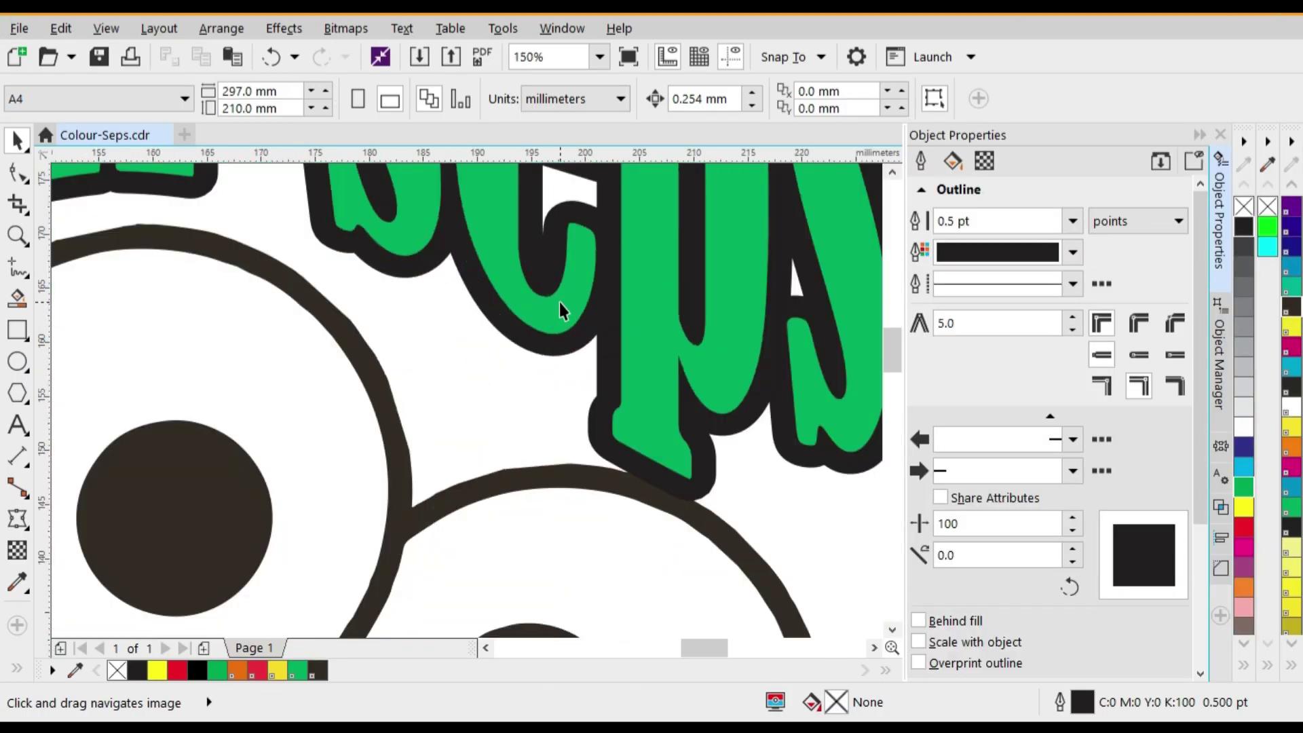
click(697, 494)
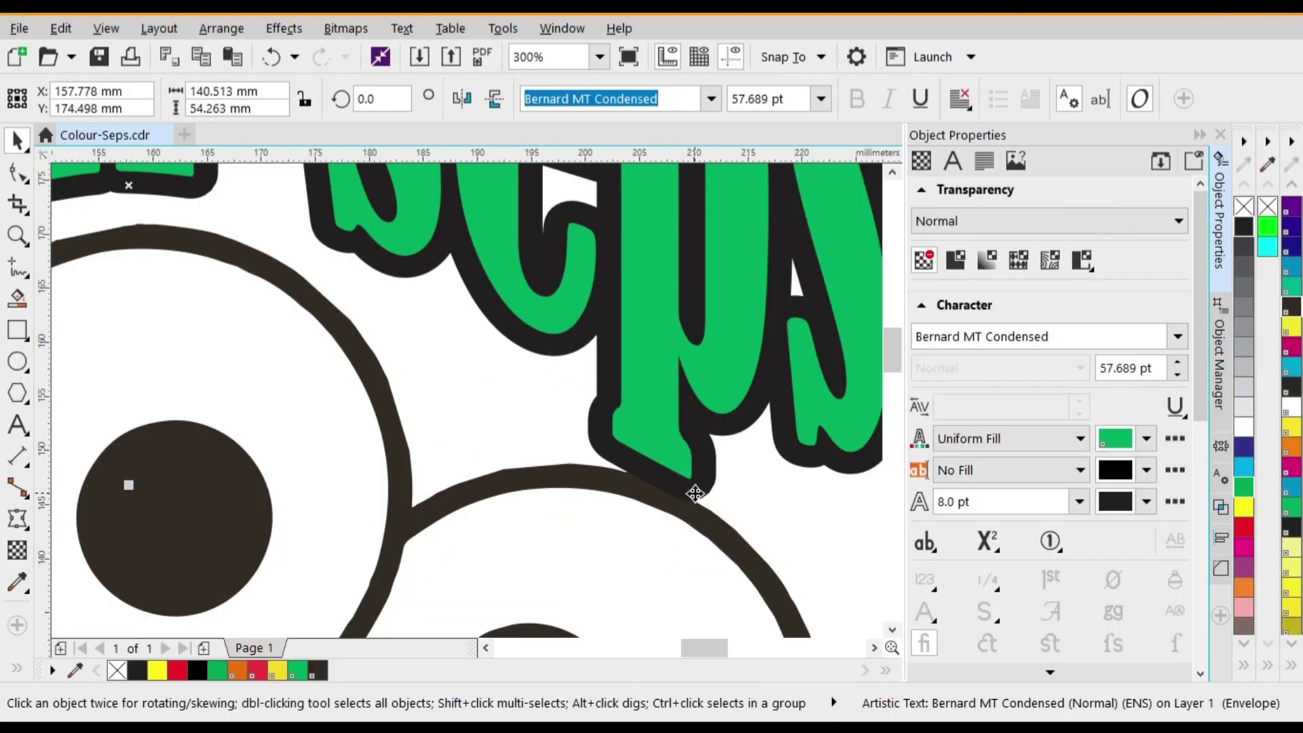
scroll(695, 494, down, 2)
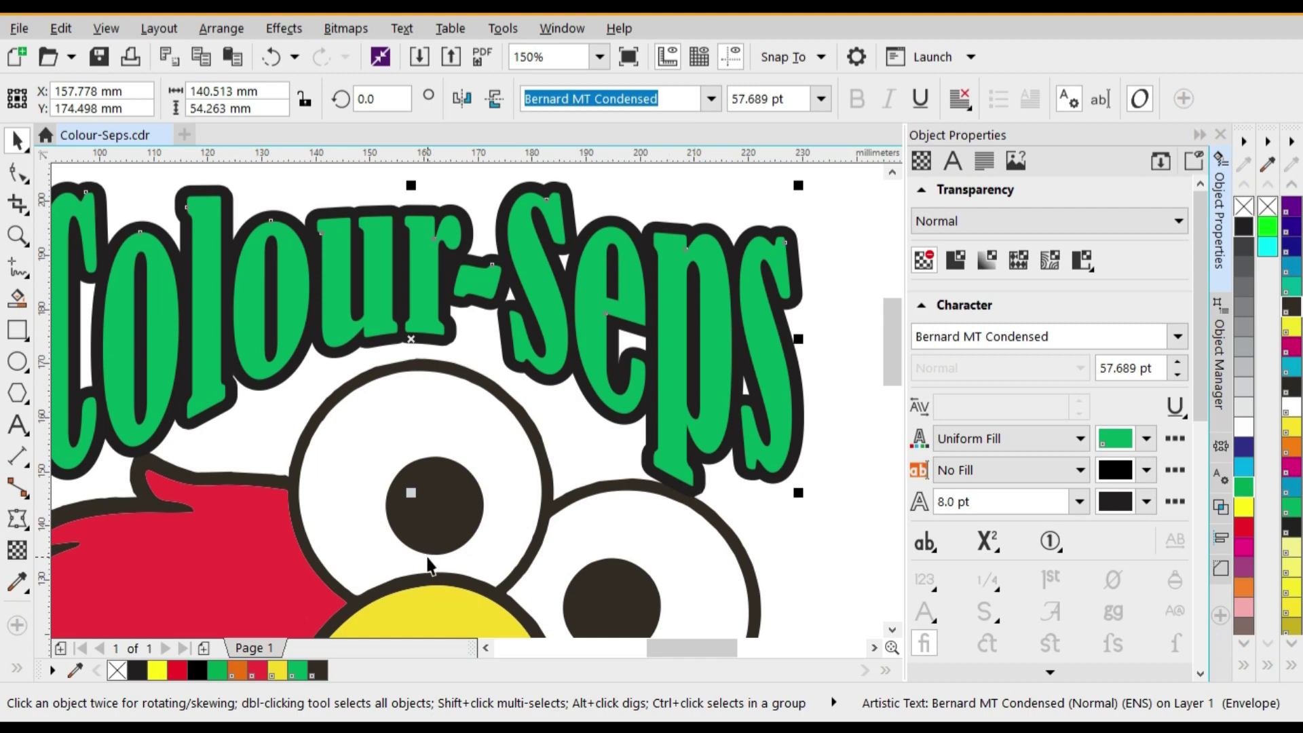
click(313, 671)
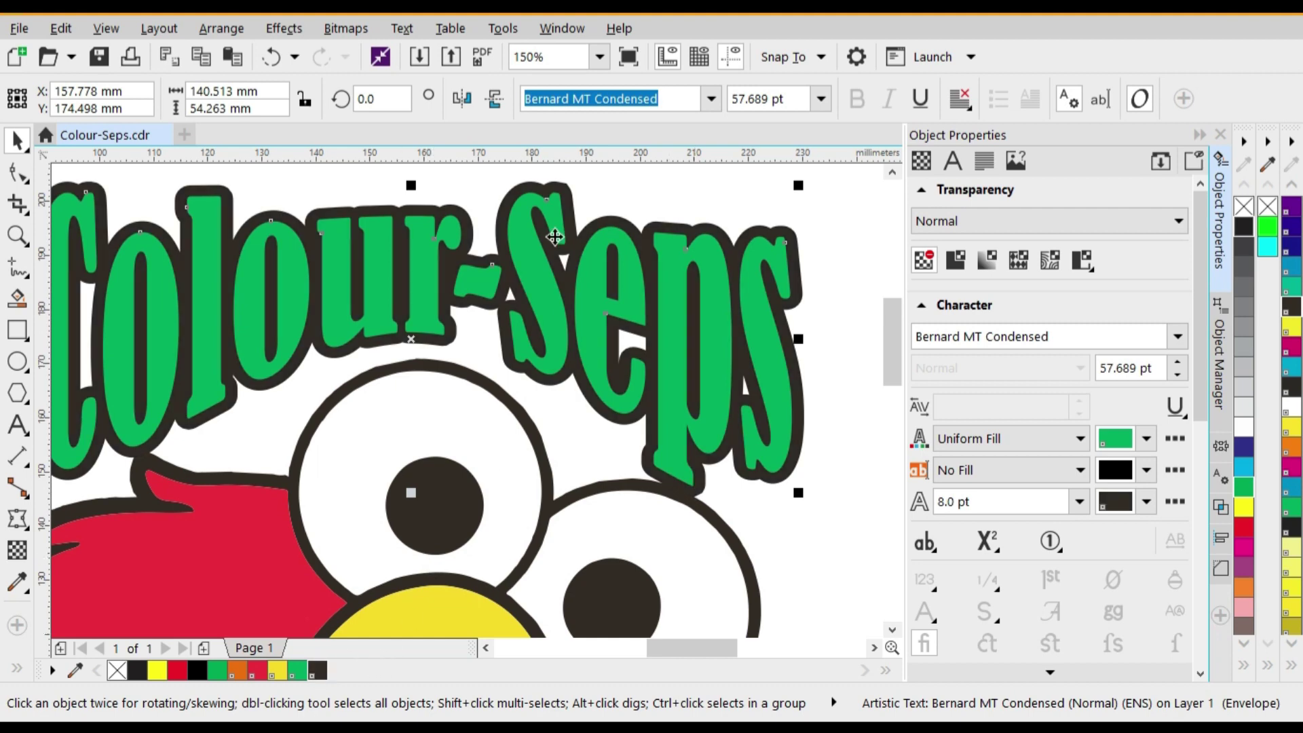
scroll(547, 224, down, 4)
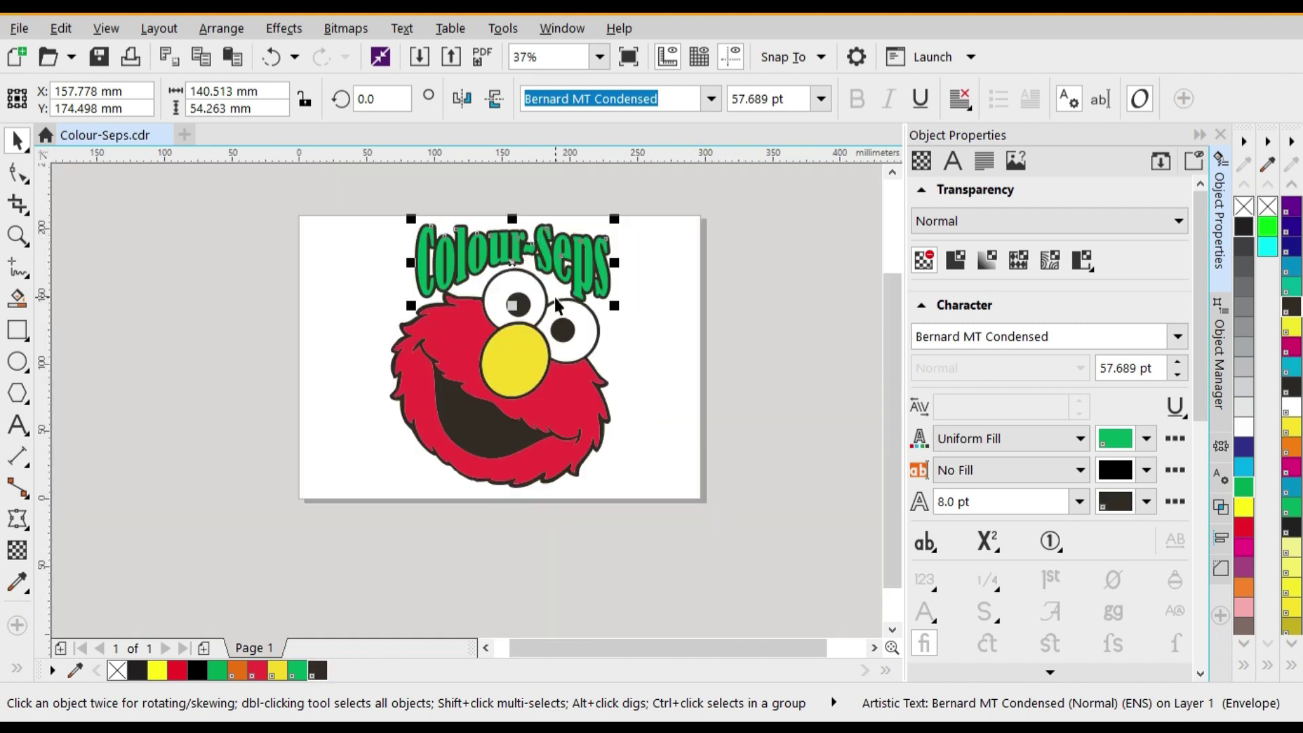
click(792, 275)
Open the print preview and step through the Red 032 C, Yellow 012 C and Hexachrome Green C plates.
click(19, 28)
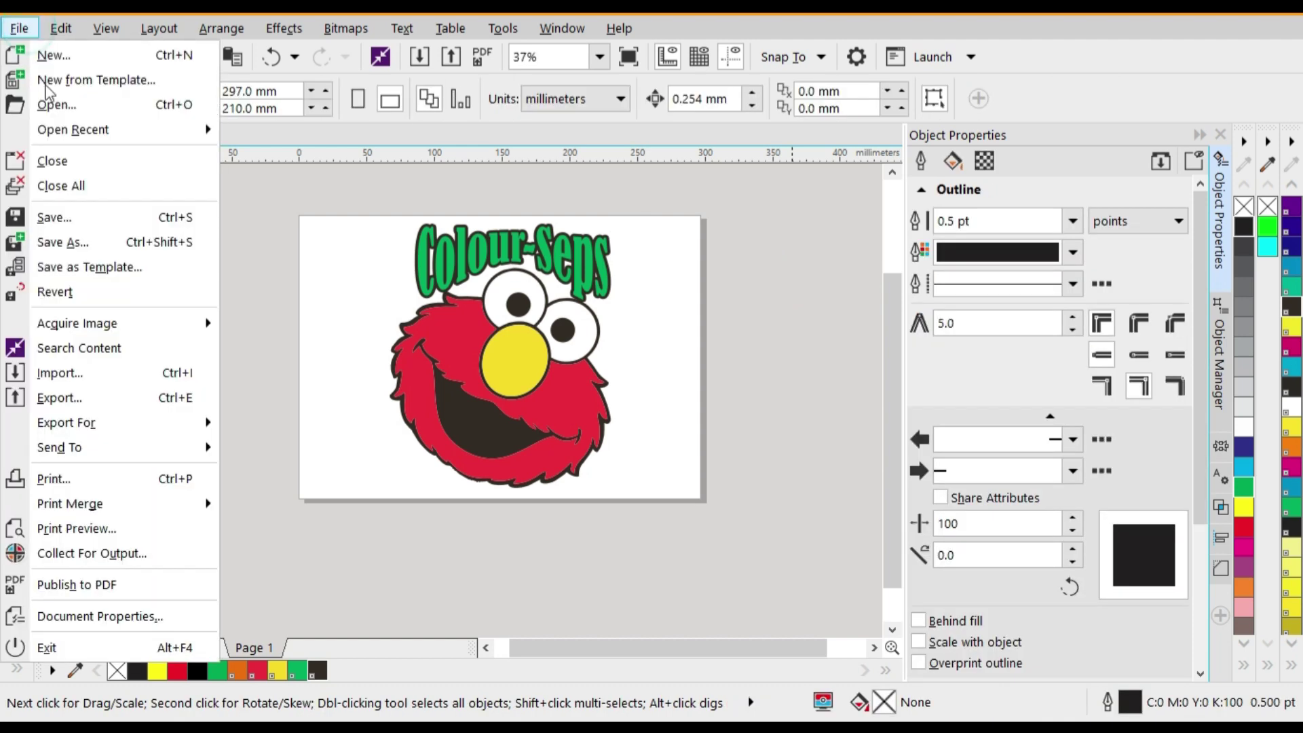
click(73, 528)
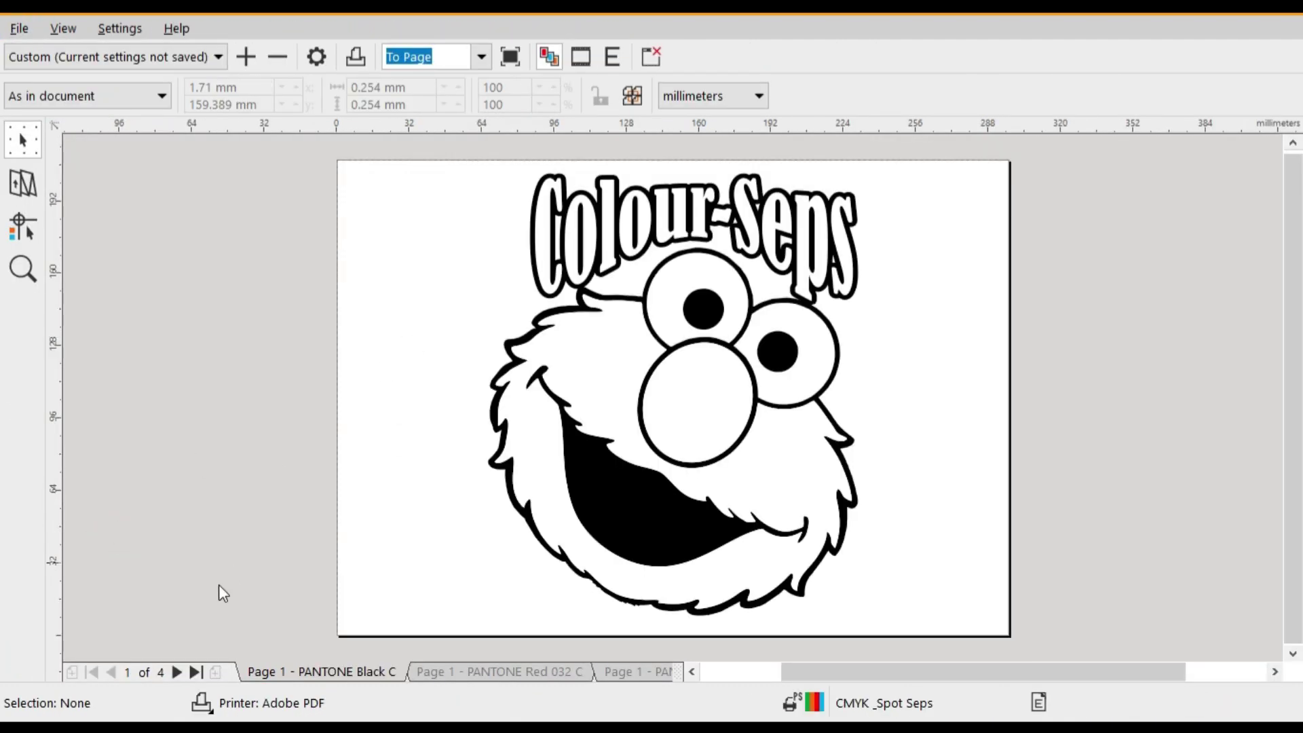
click(178, 672)
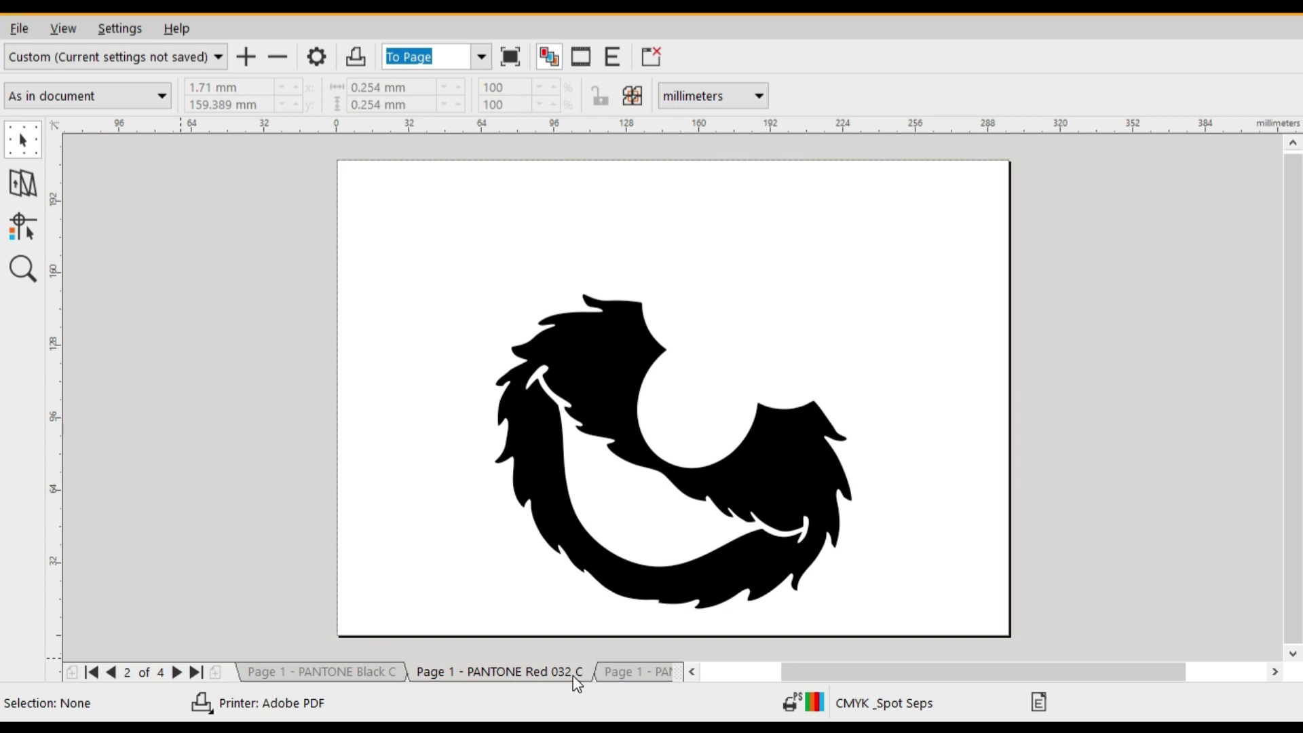
click(177, 672)
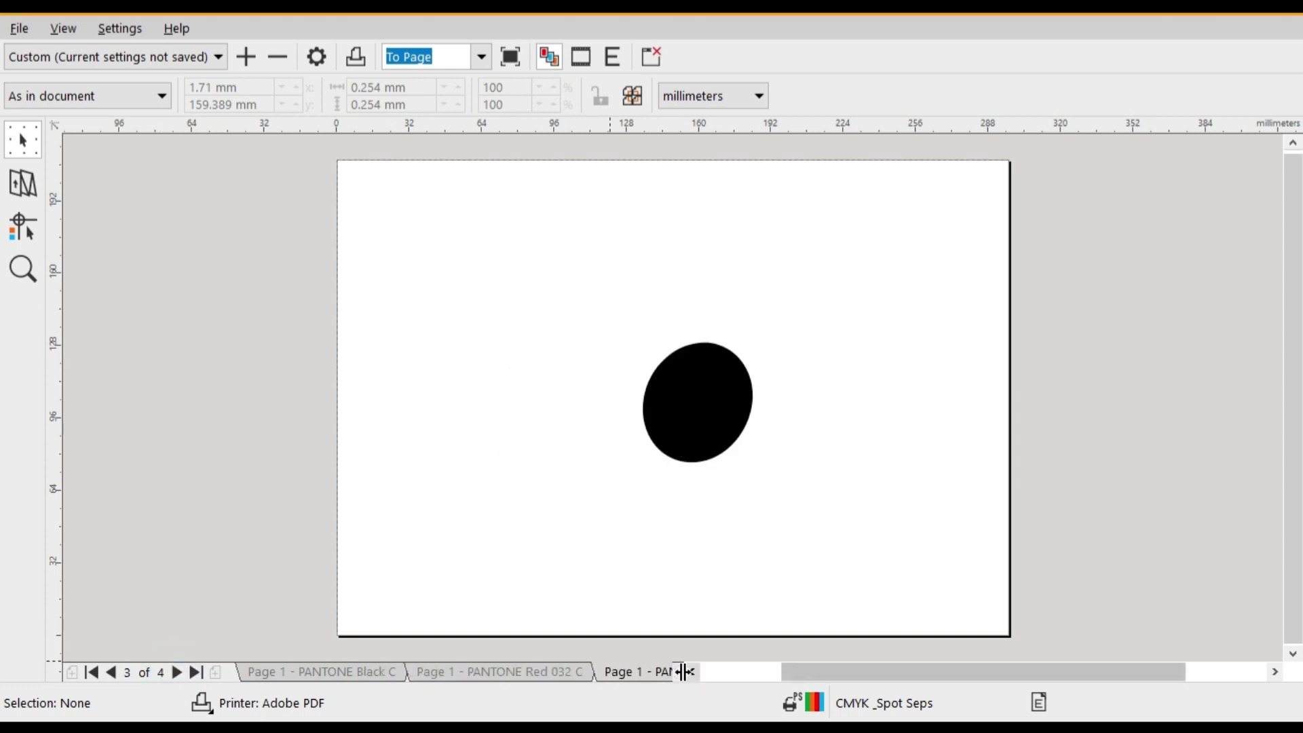
drag(682, 672, 906, 682)
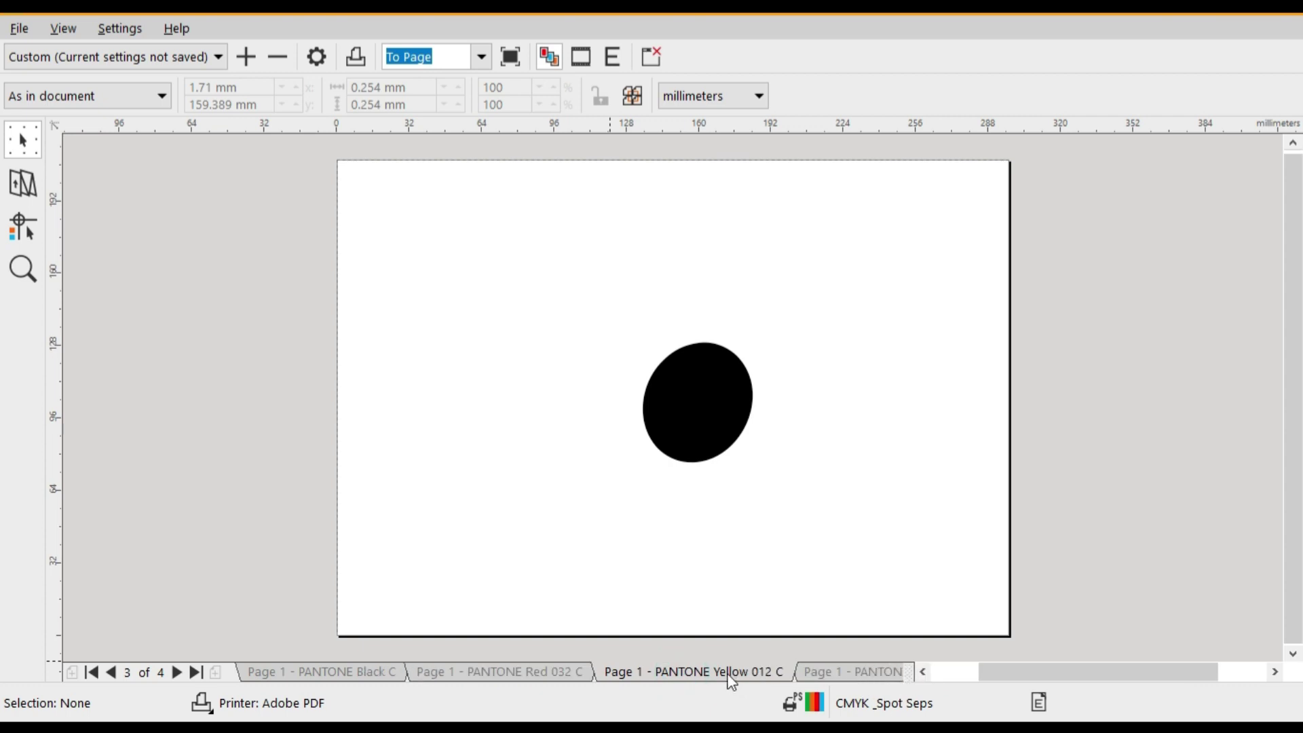
click(178, 673)
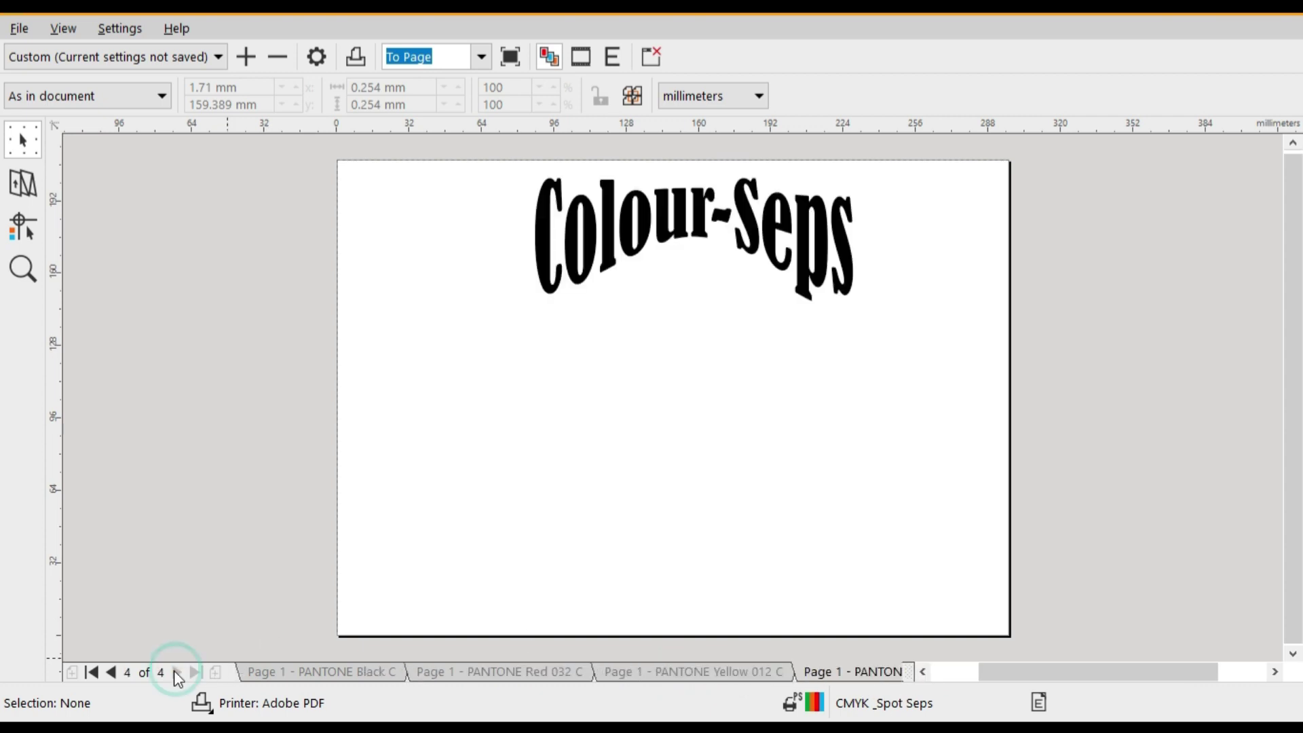
Widen the page tabs, return to the Red 032 C plate and open Print Options.
click(923, 672)
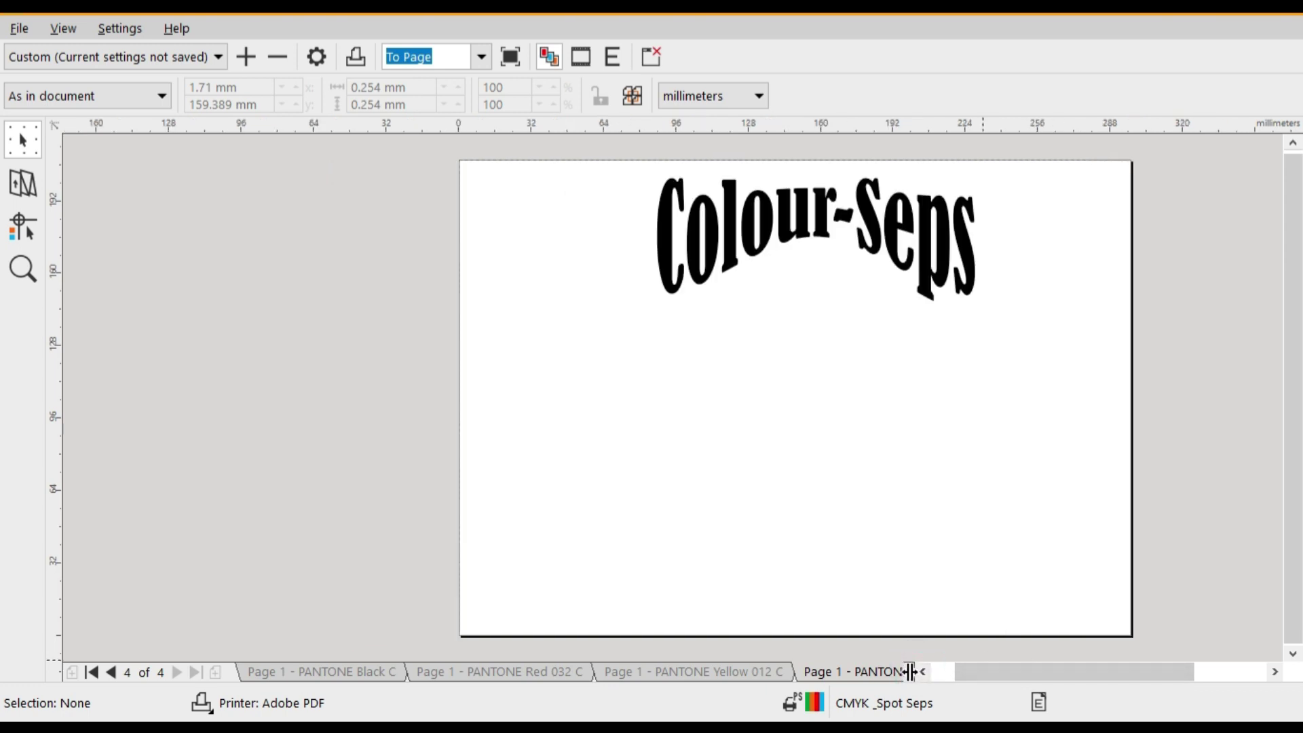
drag(910, 672, 1040, 653)
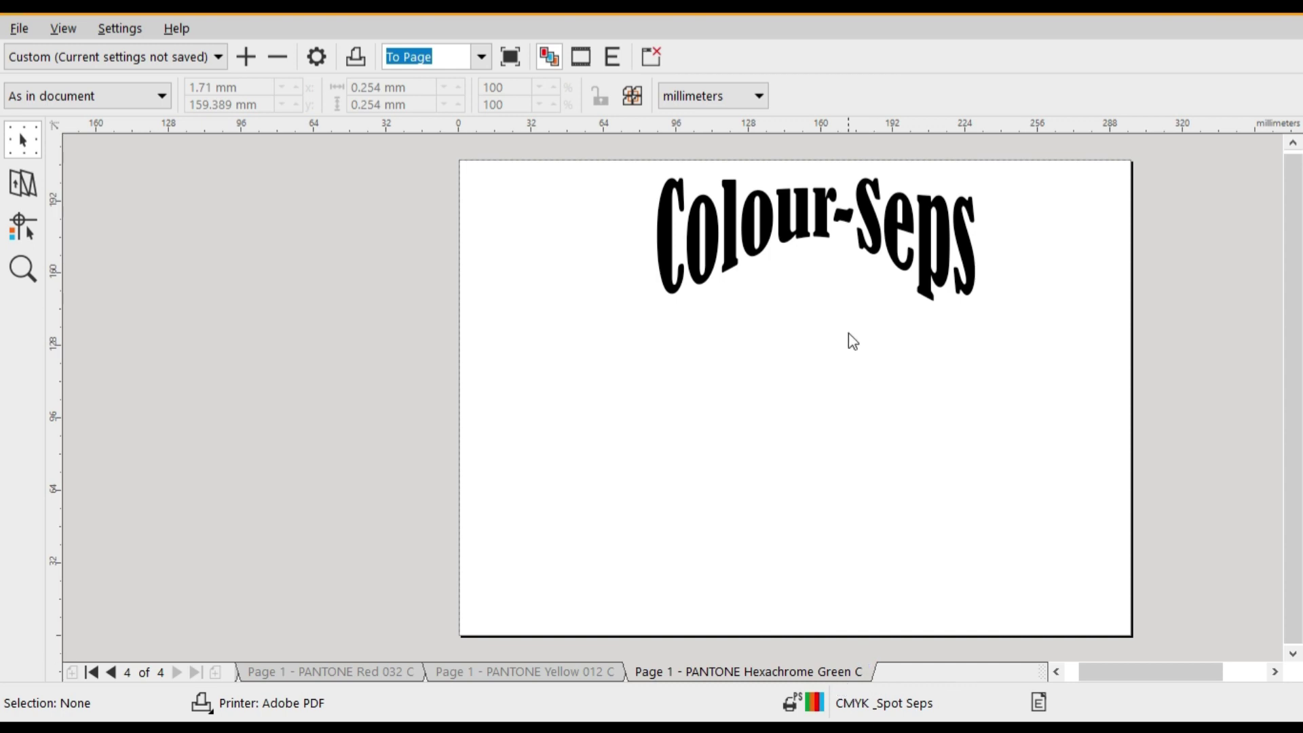
click(111, 673)
click(111, 672)
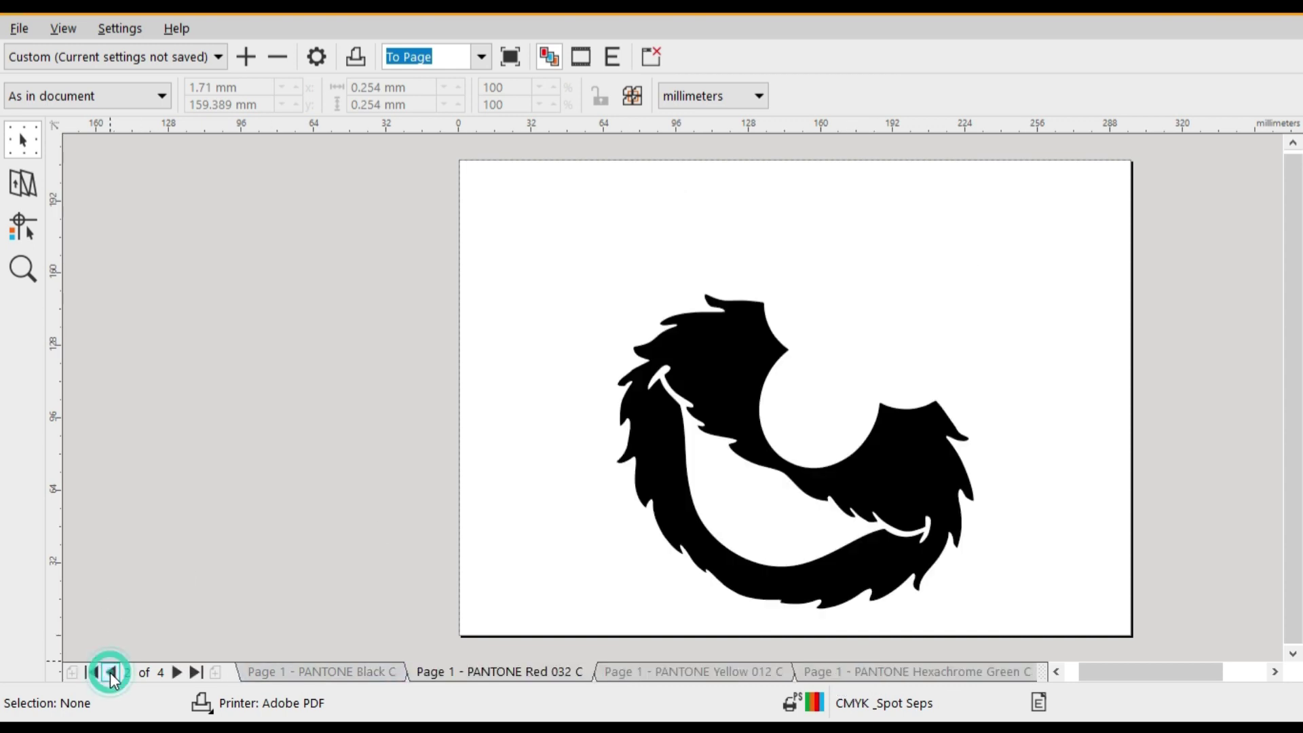
click(317, 58)
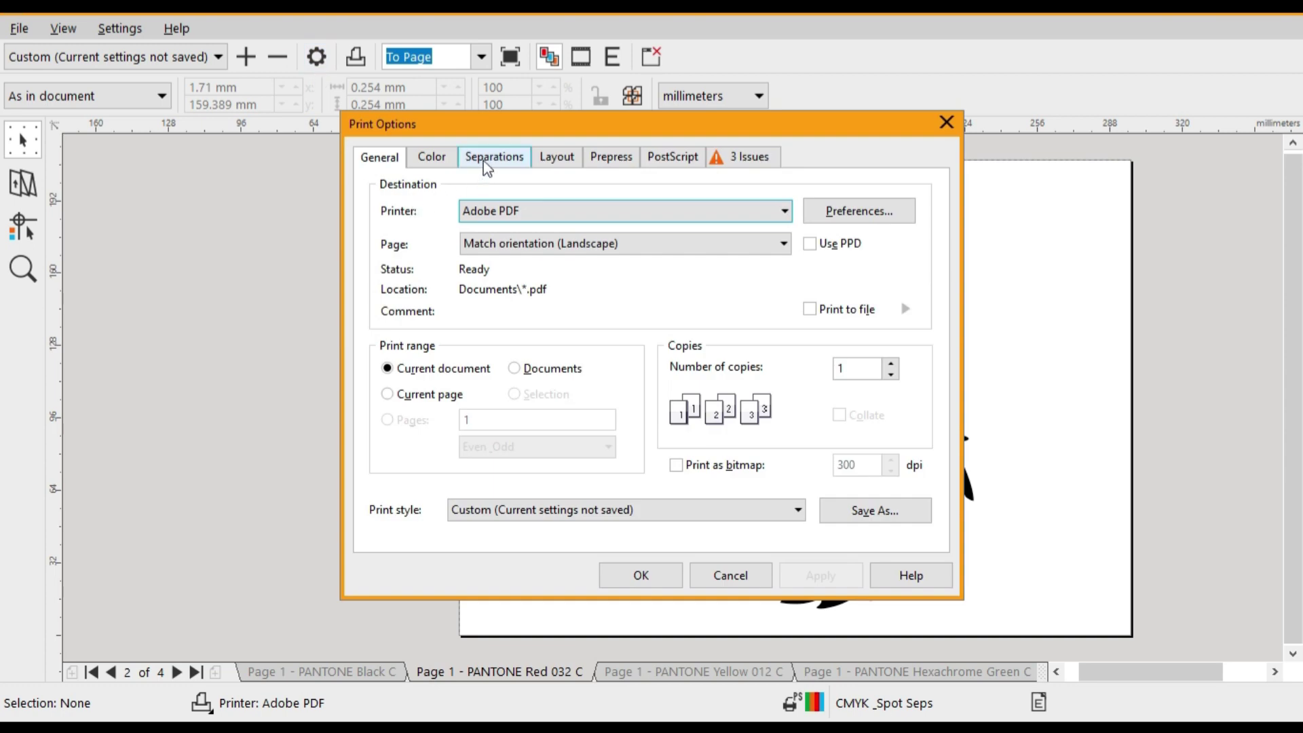
Review the Separations tab's colour list, then the Layout tab, and move the dialog aside.
click(486, 163)
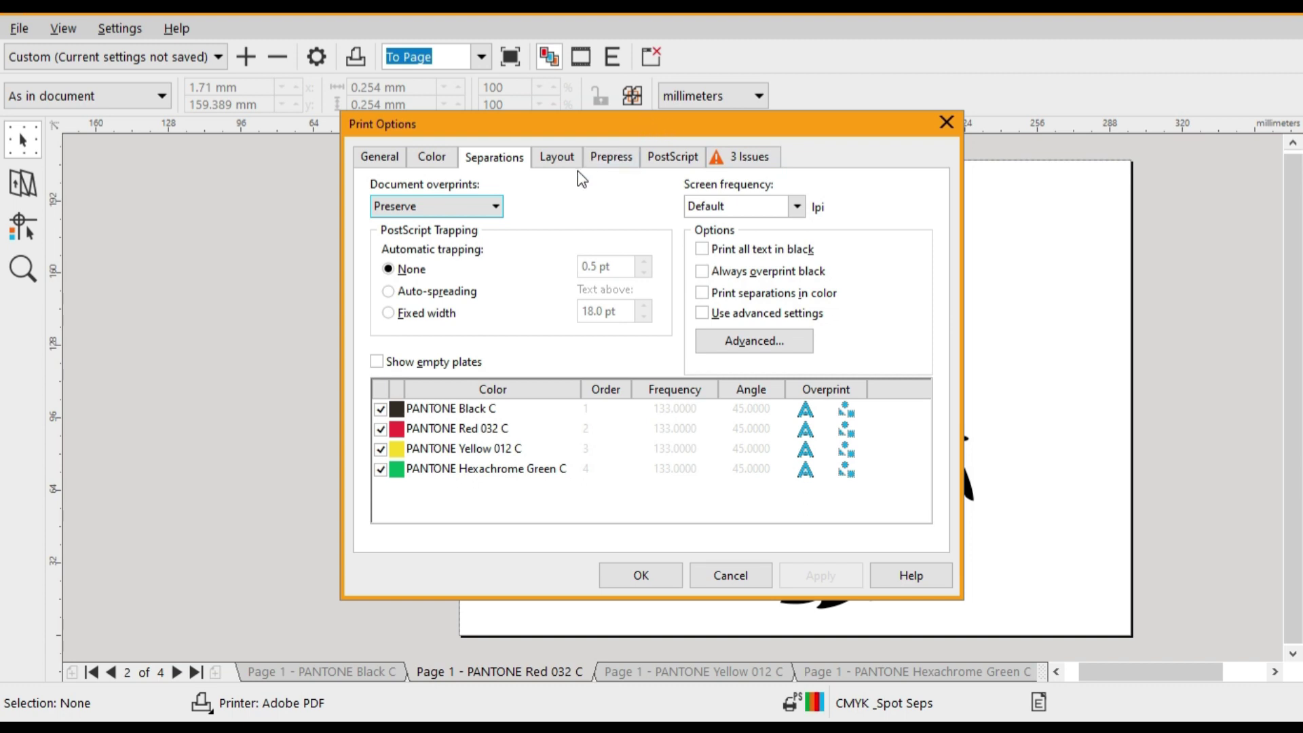
click(550, 156)
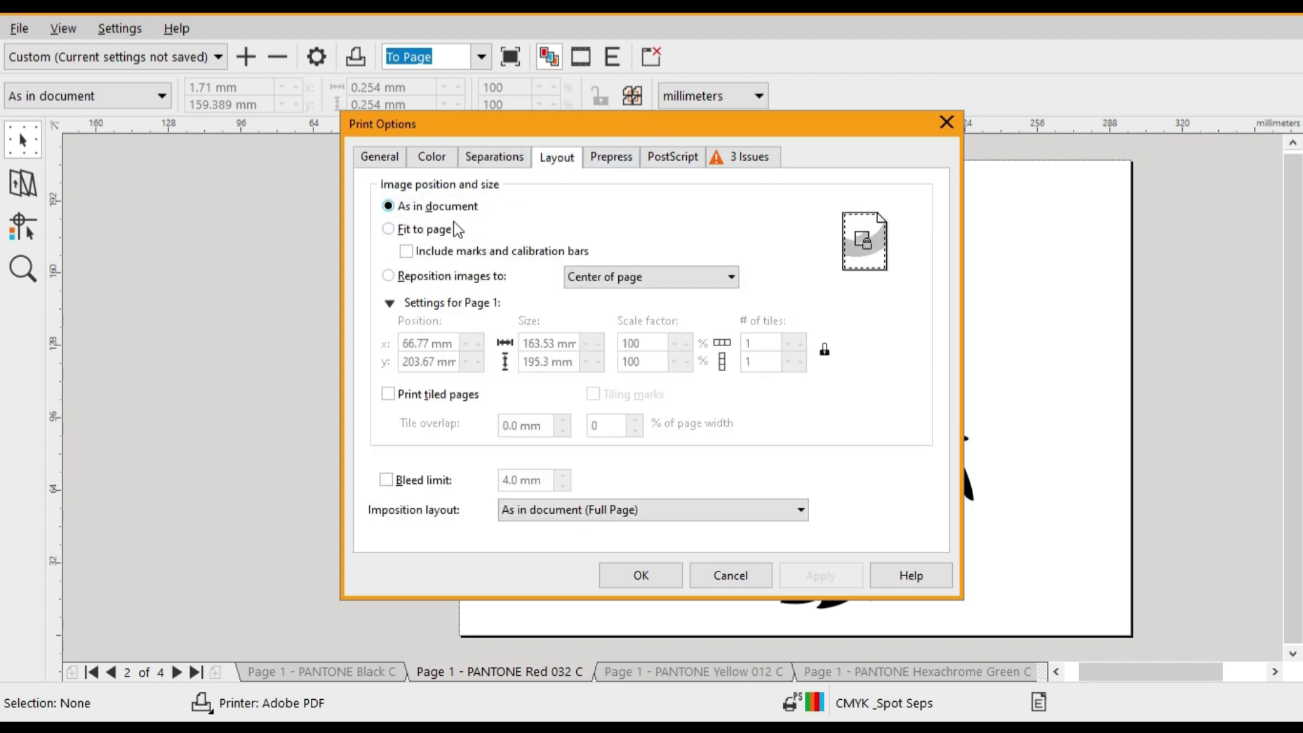
drag(654, 125, 297, 69)
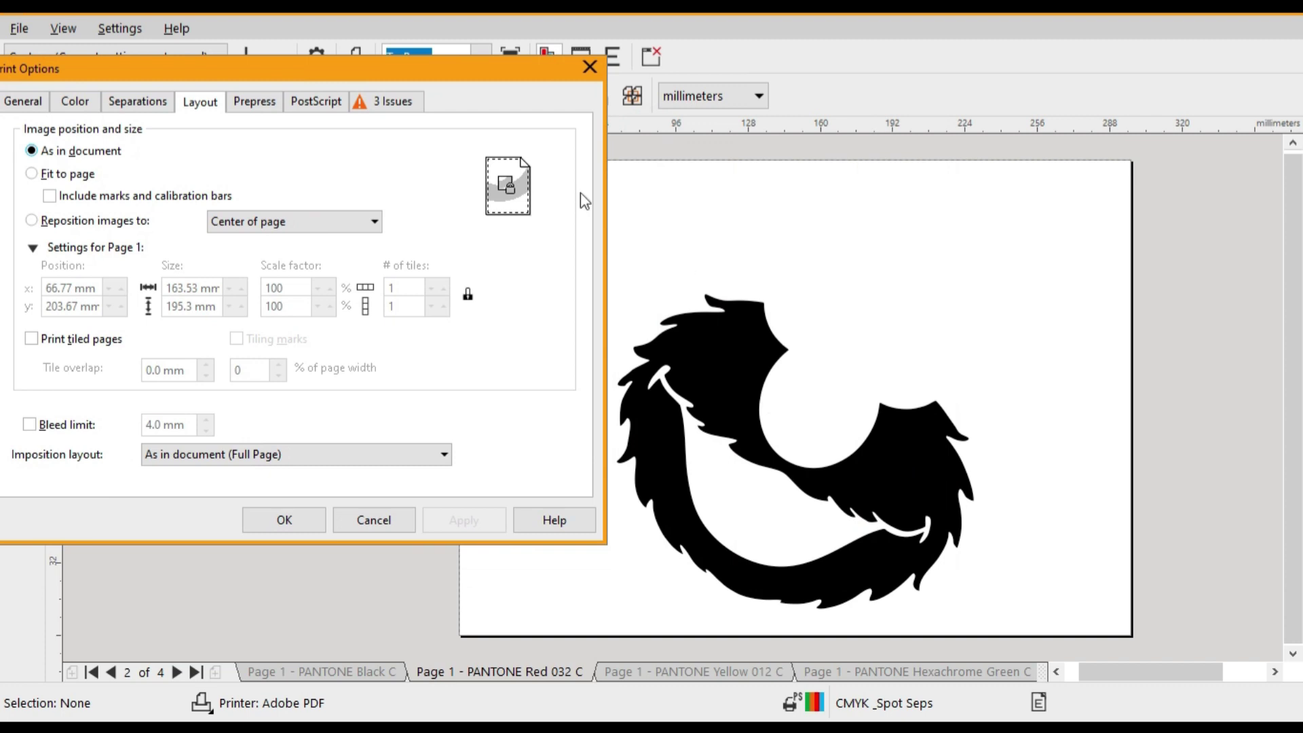
On the Prepress tab, turn off the colour calibration bar and densitometer scales.
drag(272, 72, 498, 146)
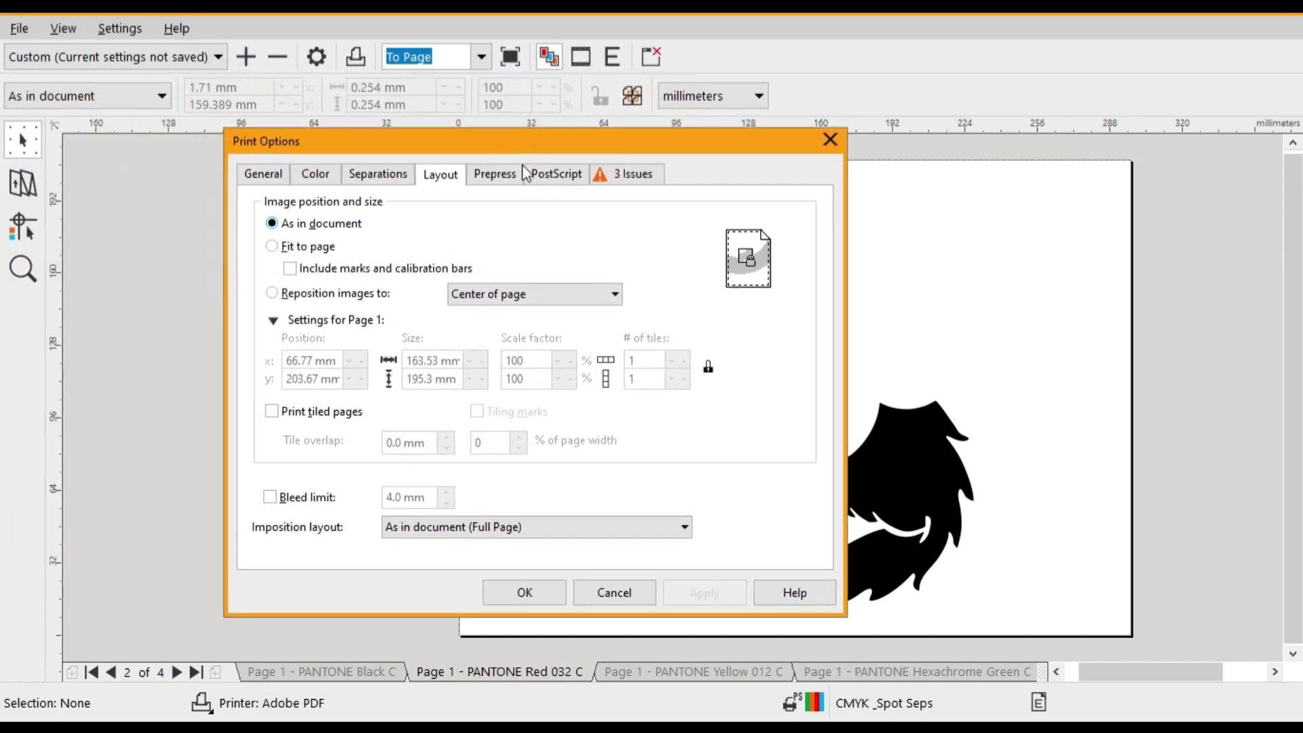
click(496, 175)
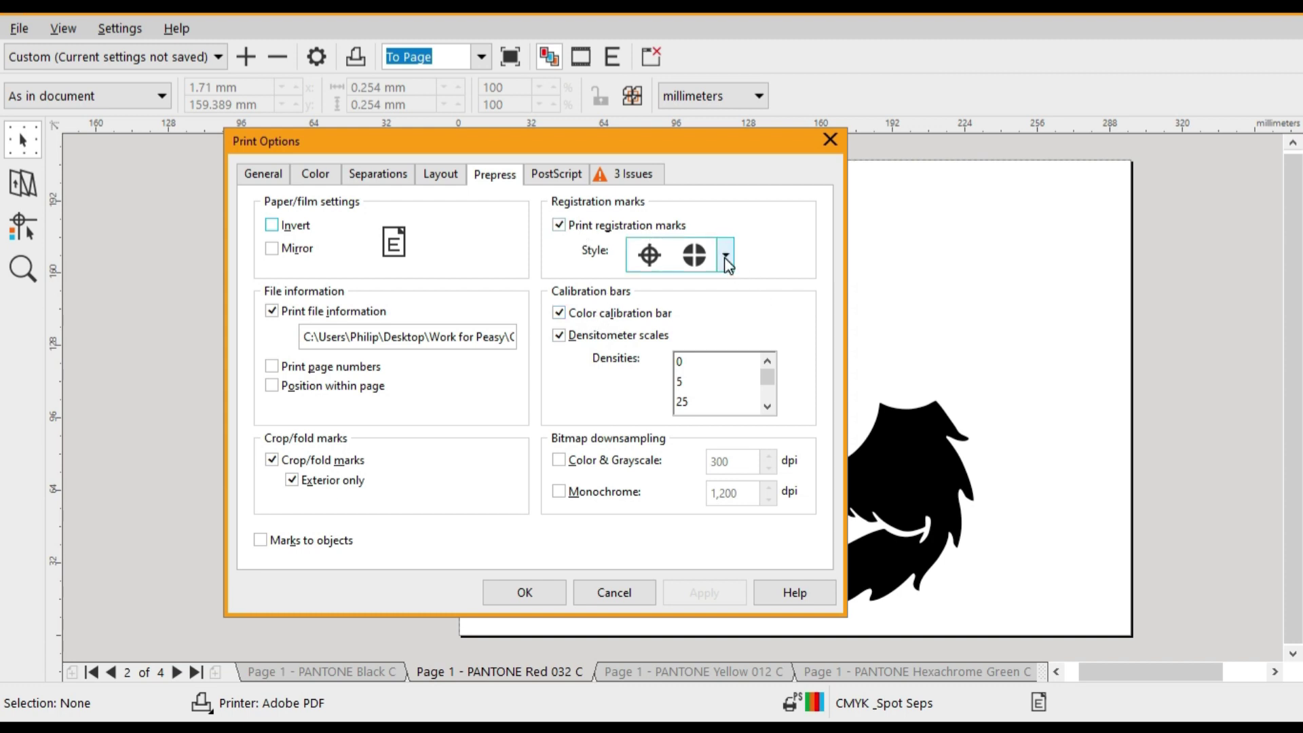
click(559, 313)
click(559, 335)
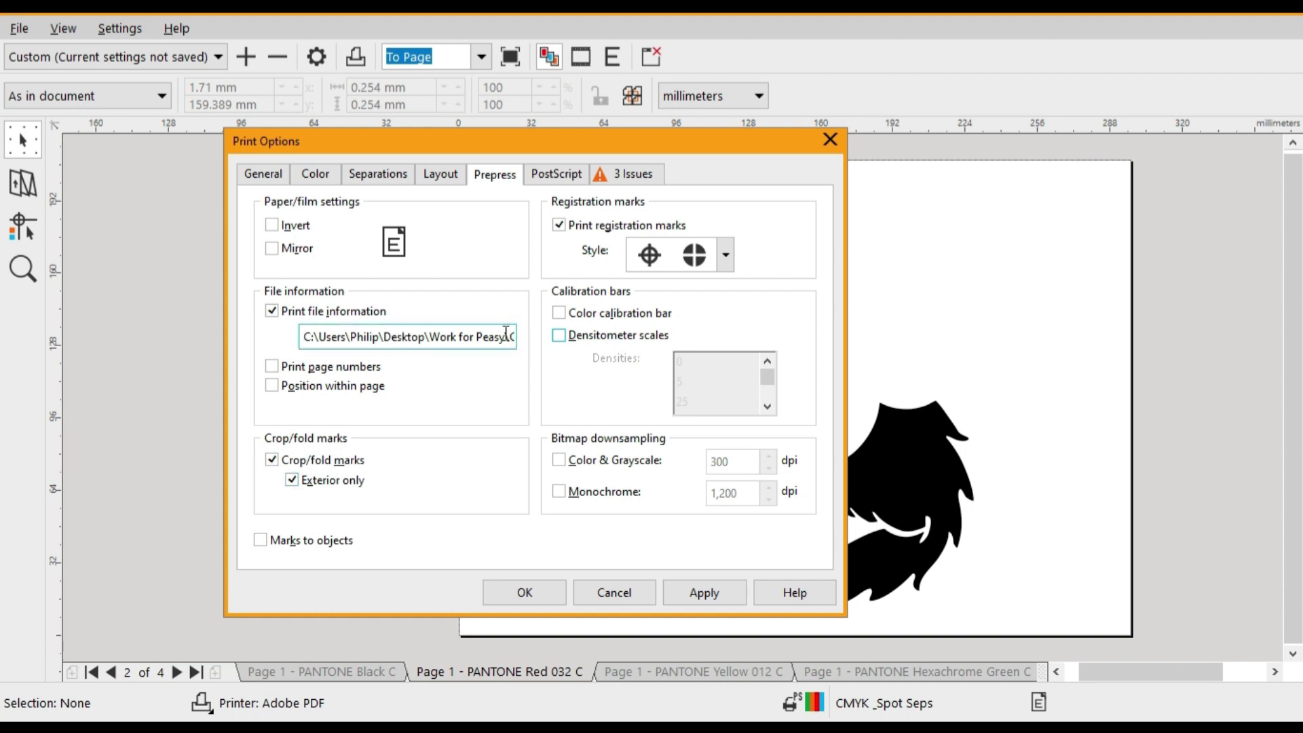
Replace the file information path with 'Tutorial' and apply the prepress settings.
drag(506, 337, 261, 334)
click(479, 343)
triple_click(480, 344)
key(Delete)
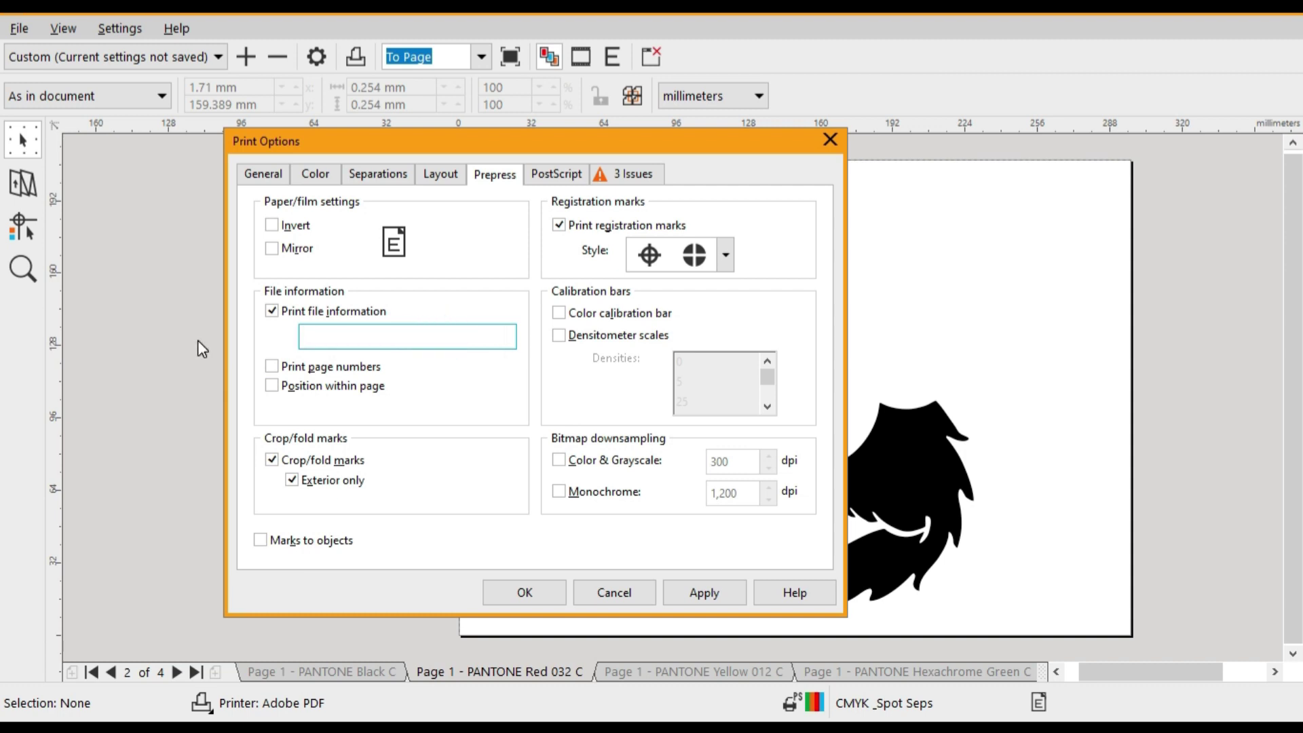
text(Tutorial)
click(706, 595)
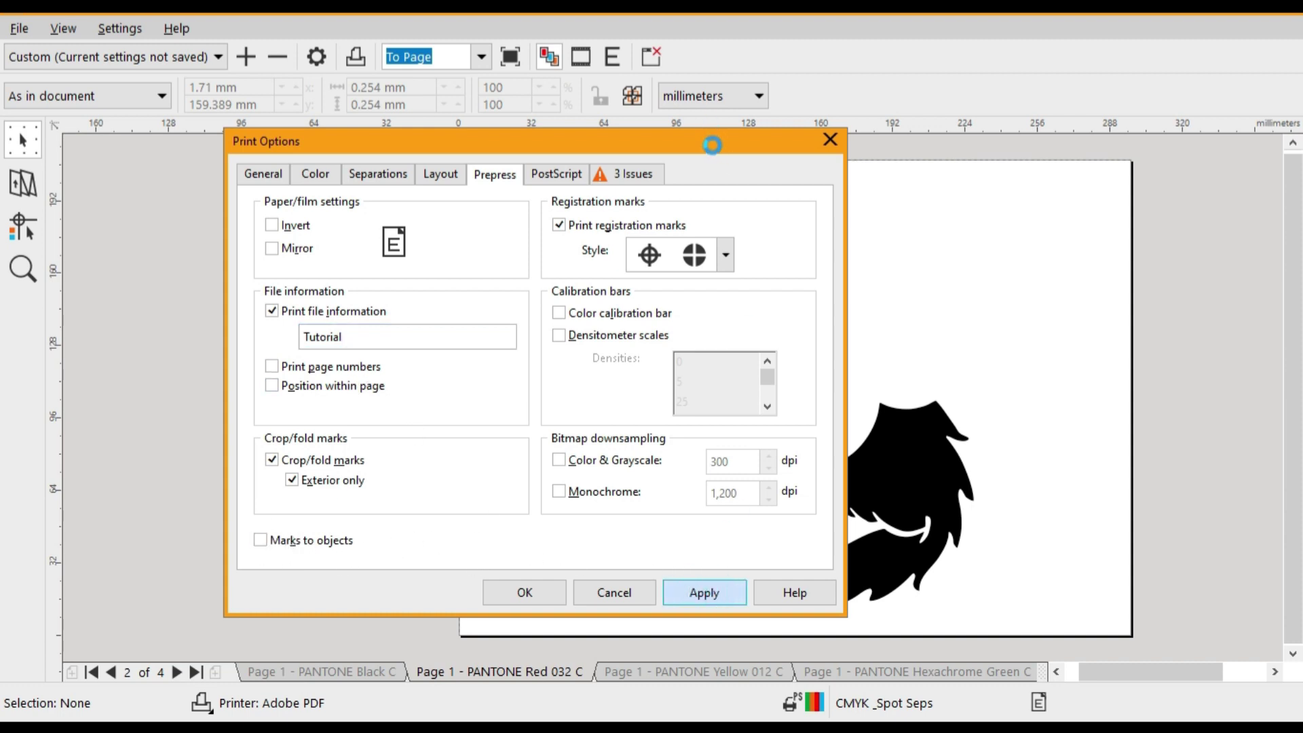
drag(712, 144, 406, 138)
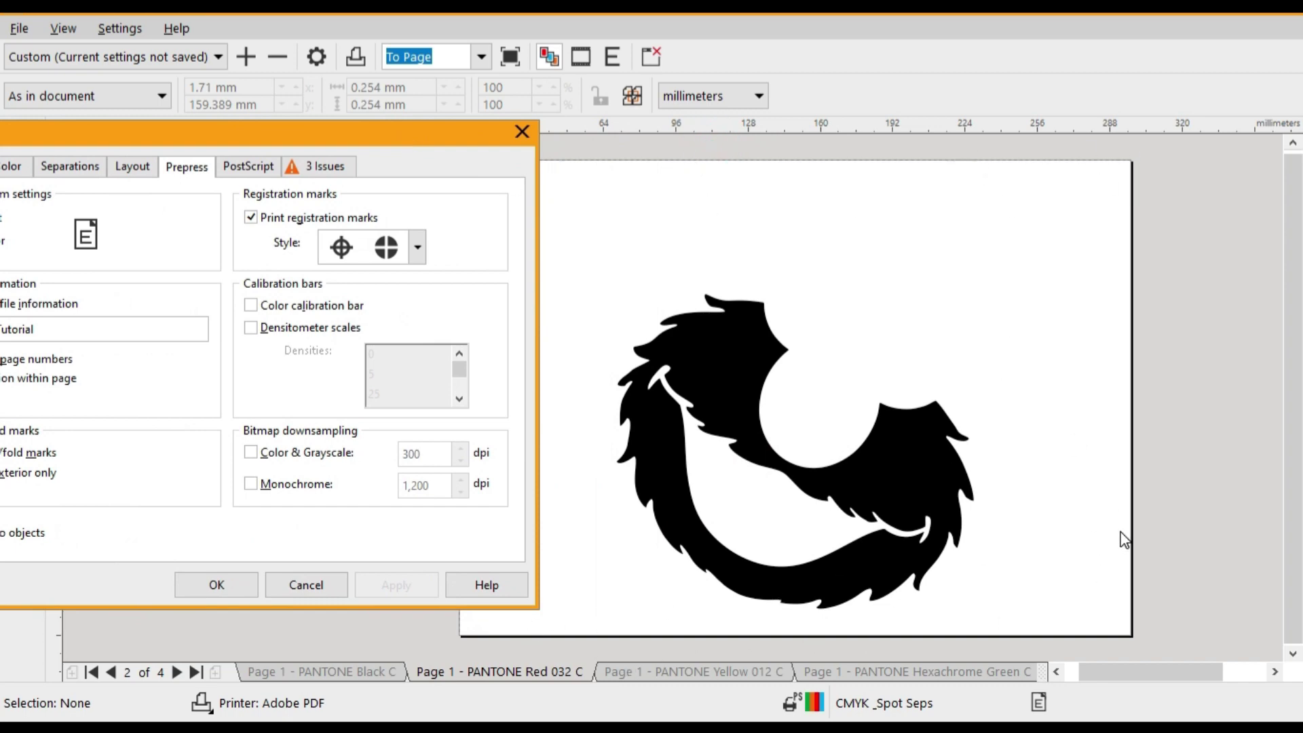
Place the printer's marks around the objects, apply, and check them on the page.
drag(407, 132, 866, 103)
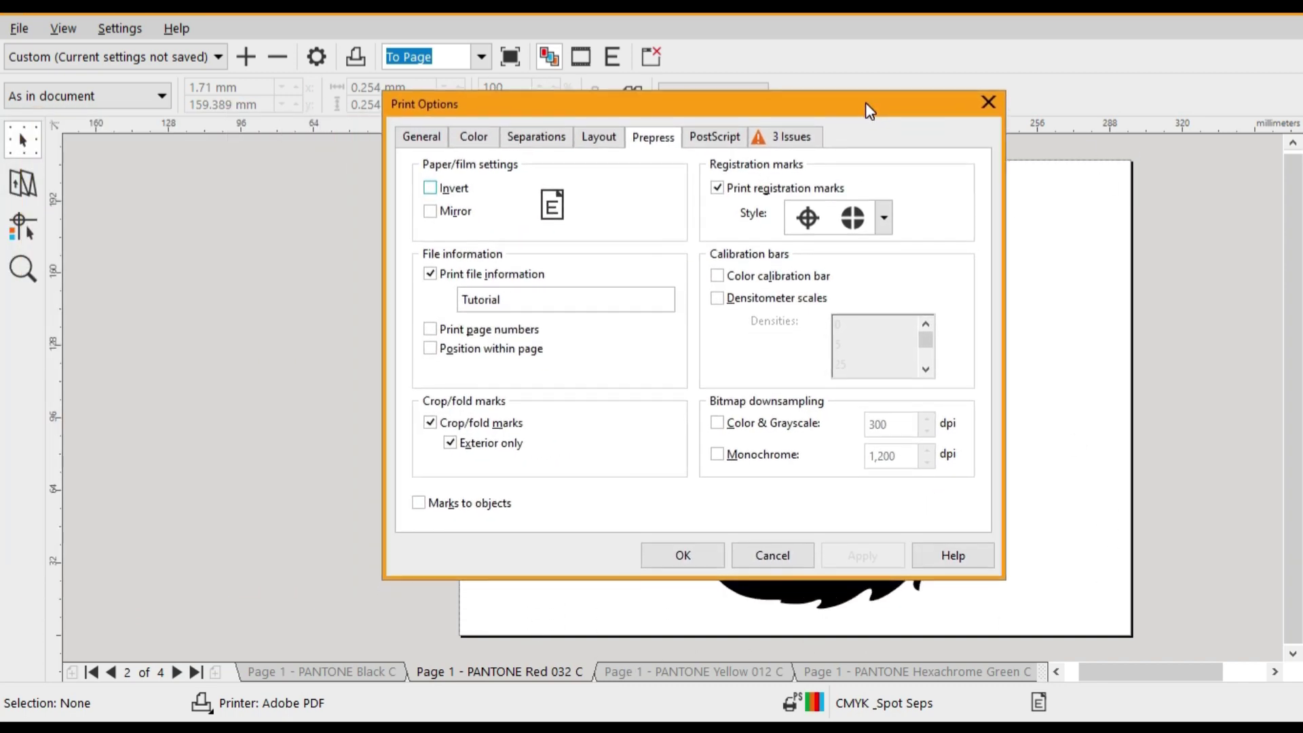
click(420, 504)
click(868, 557)
drag(790, 111, 151, 63)
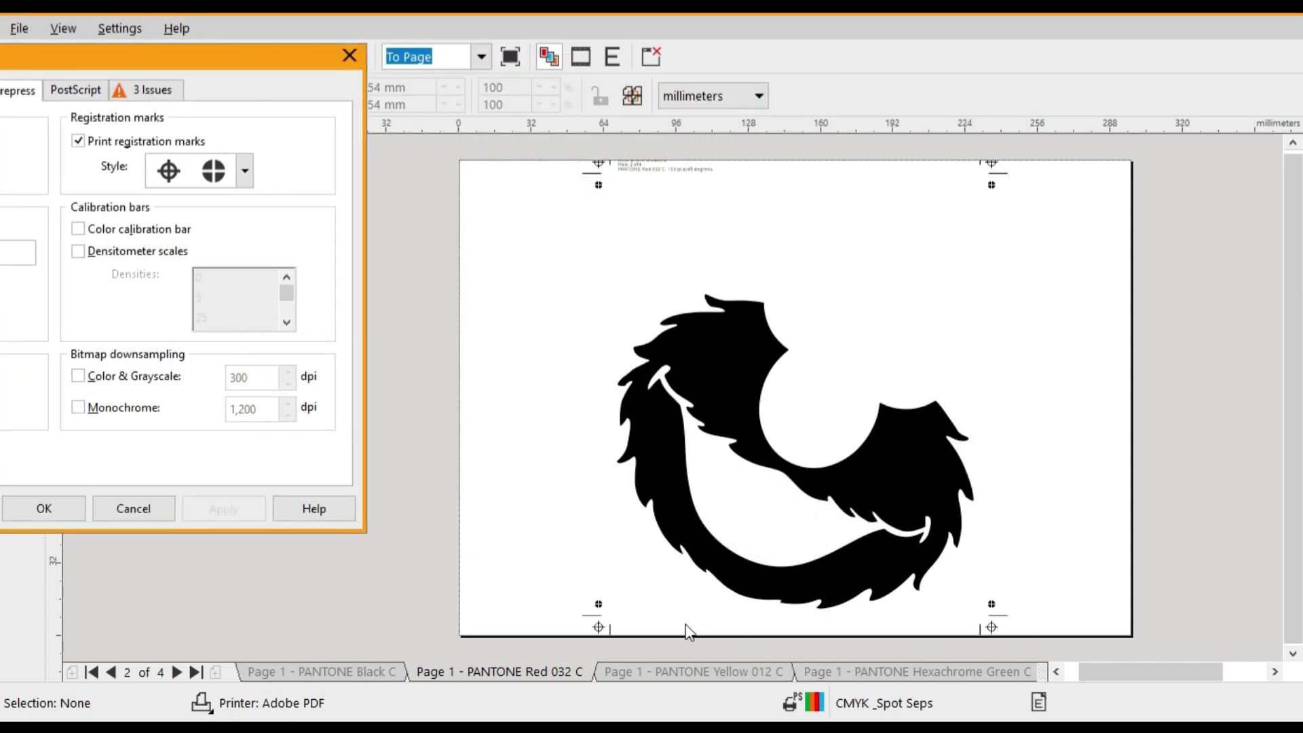
drag(219, 66, 380, 112)
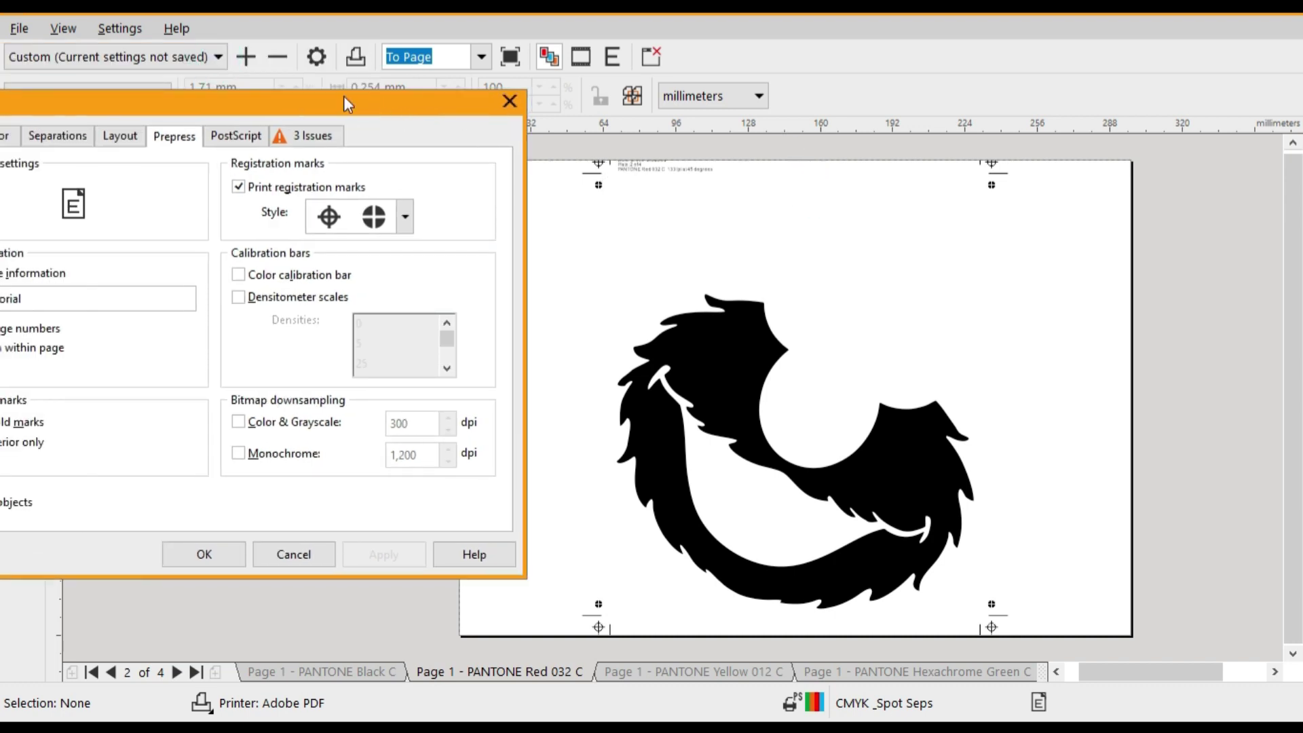
drag(343, 96, 477, 103)
Set the registration mark style to the line crosshair, apply it and confirm with OK.
click(536, 223)
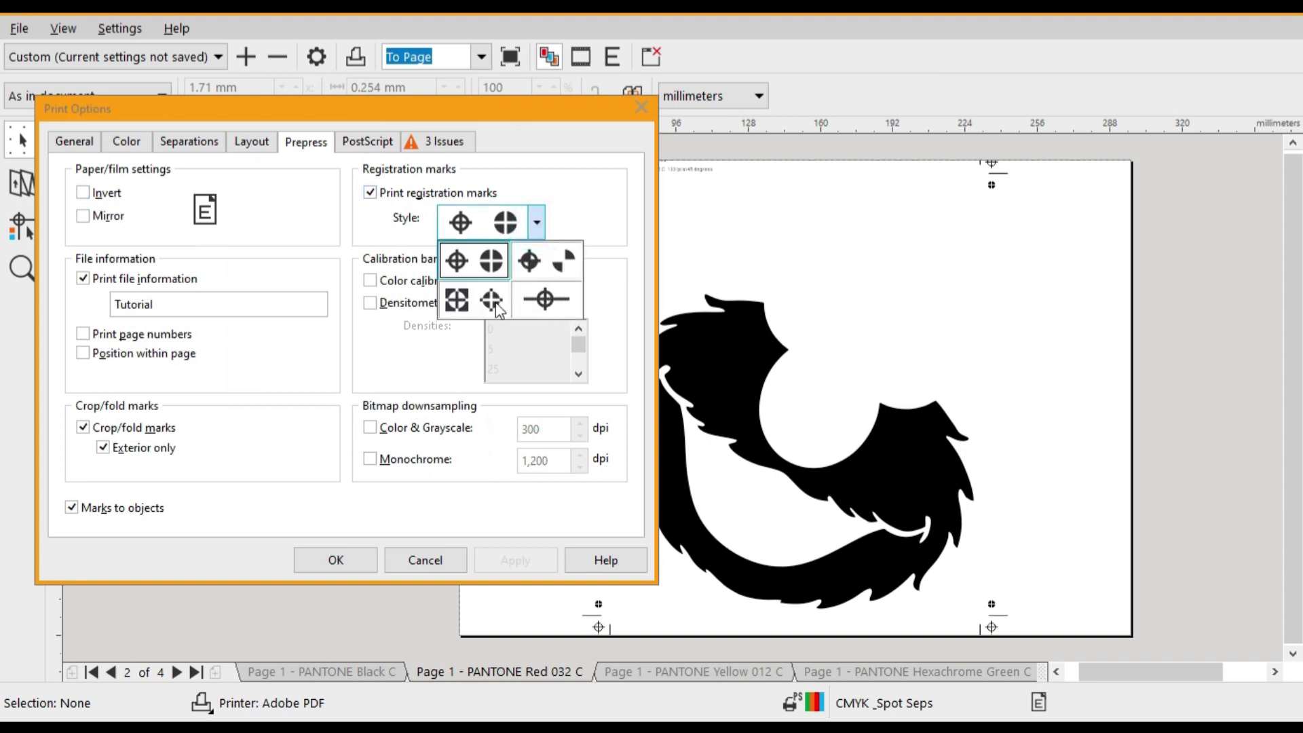
click(543, 301)
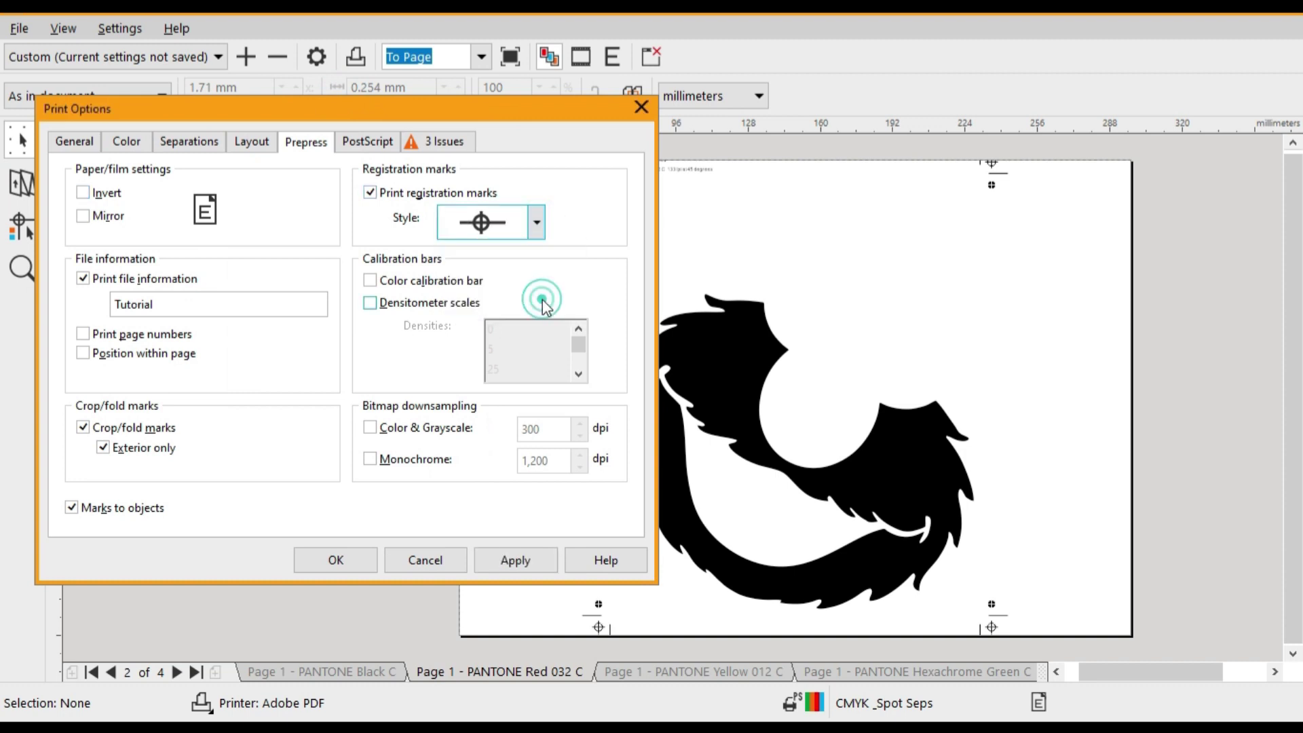
click(504, 566)
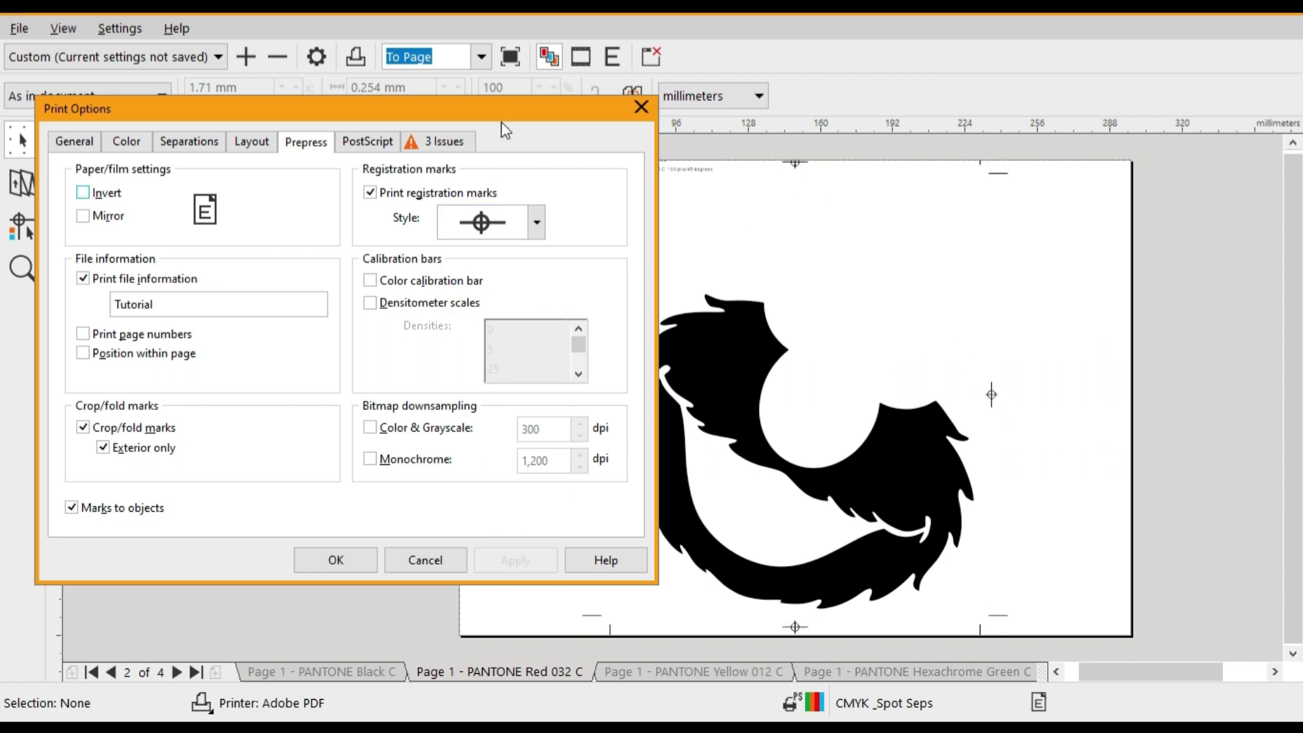
drag(491, 110, 268, 88)
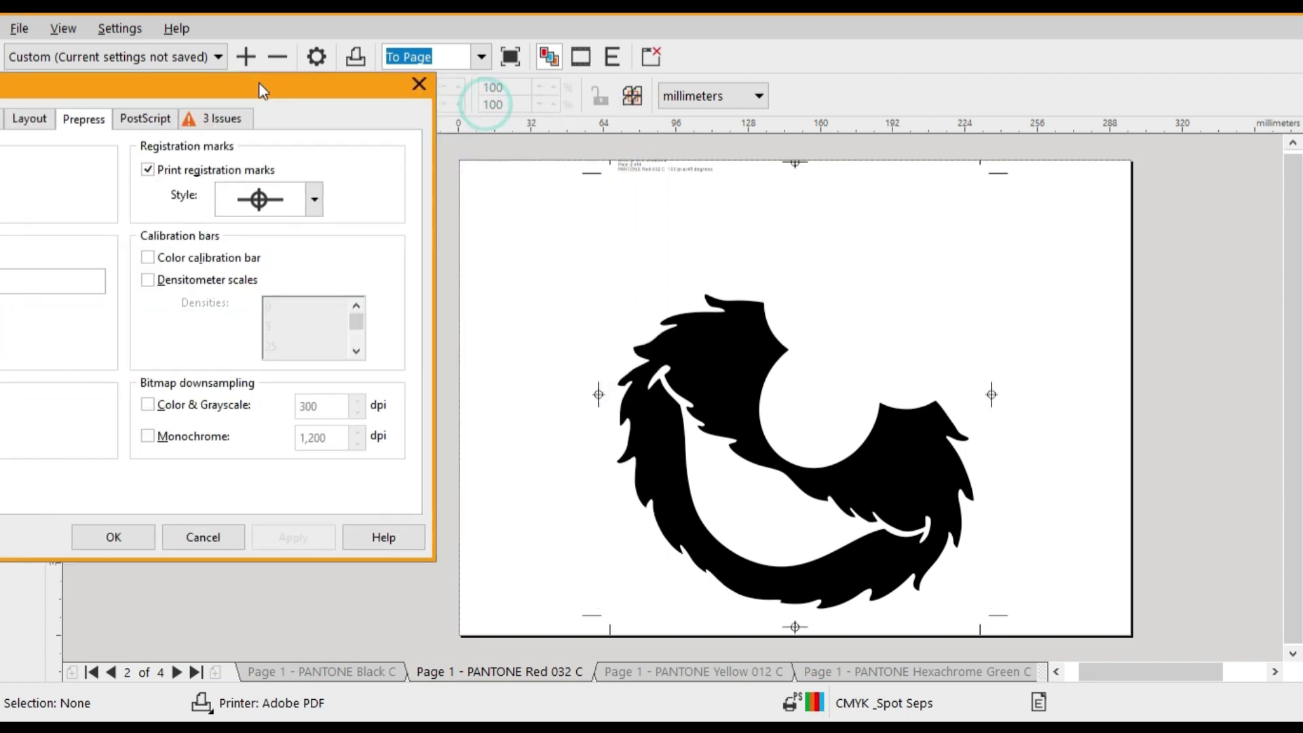
click(114, 537)
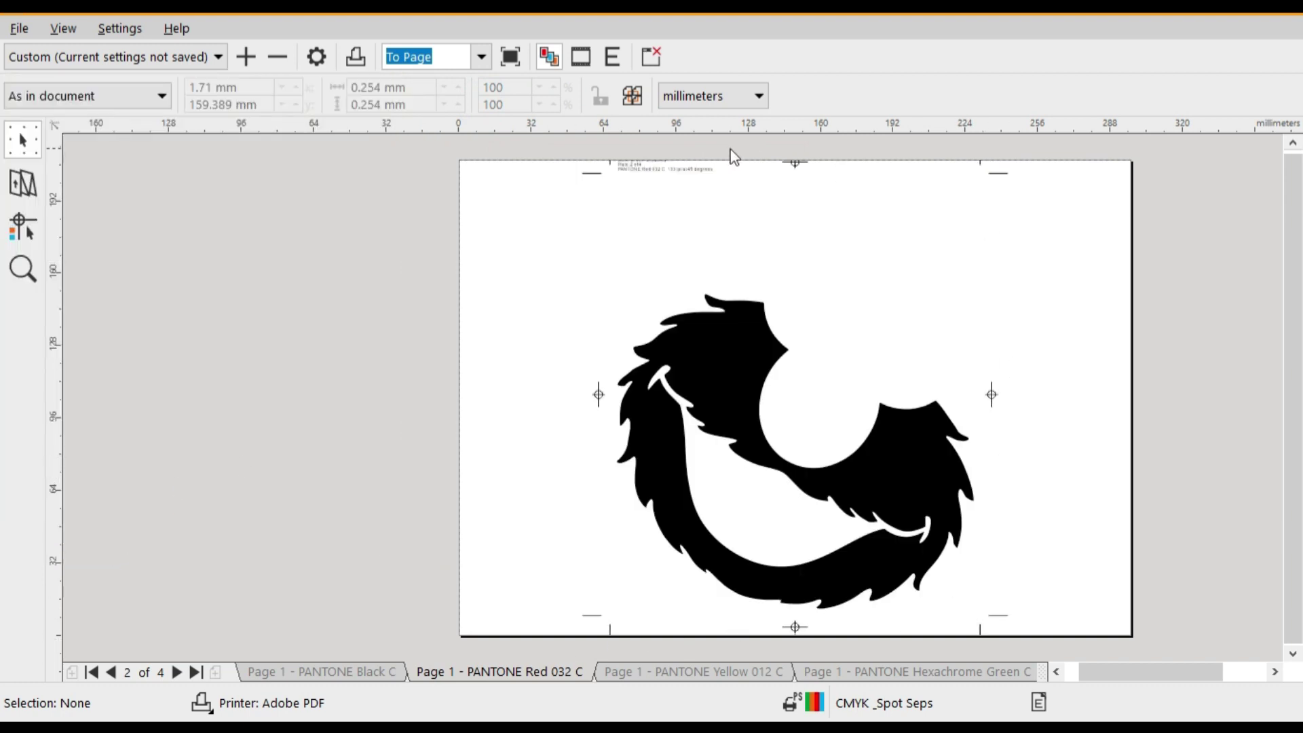
Page forward through the Yellow and Green separations, then back to the PANTONE Black C plate.
click(177, 672)
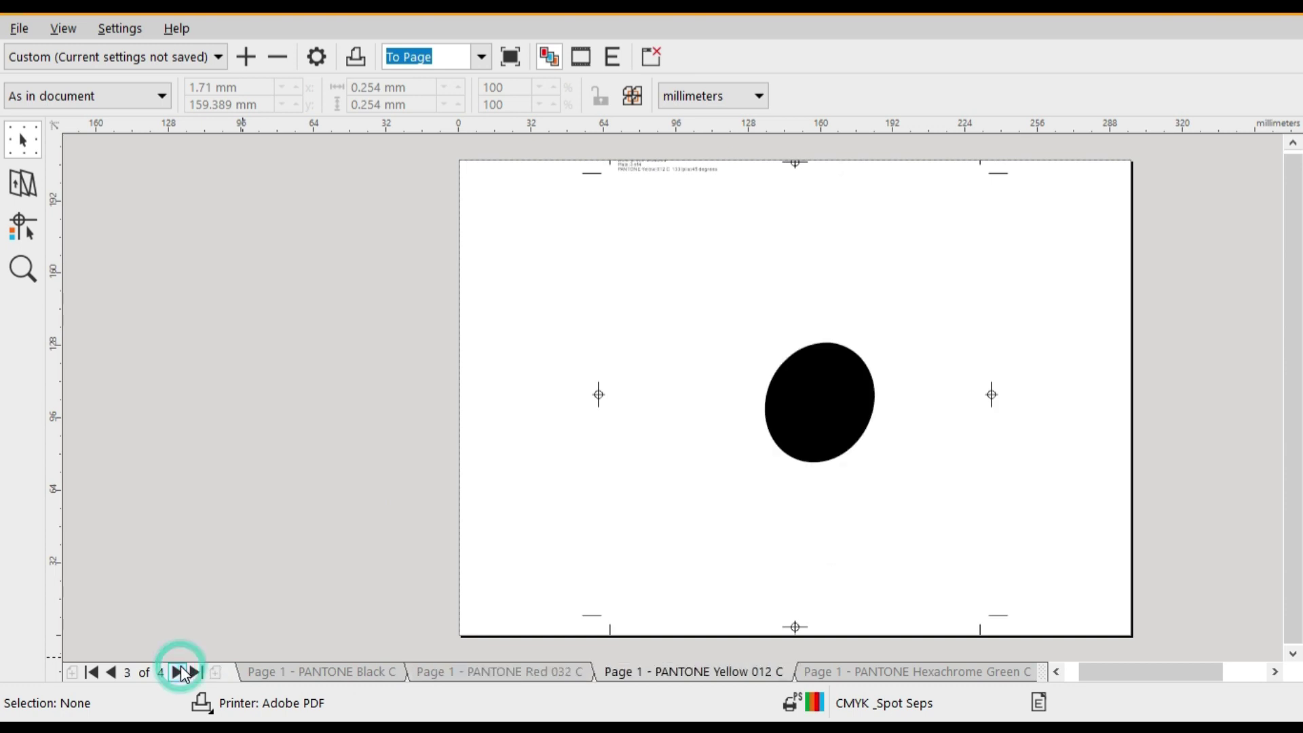
click(177, 672)
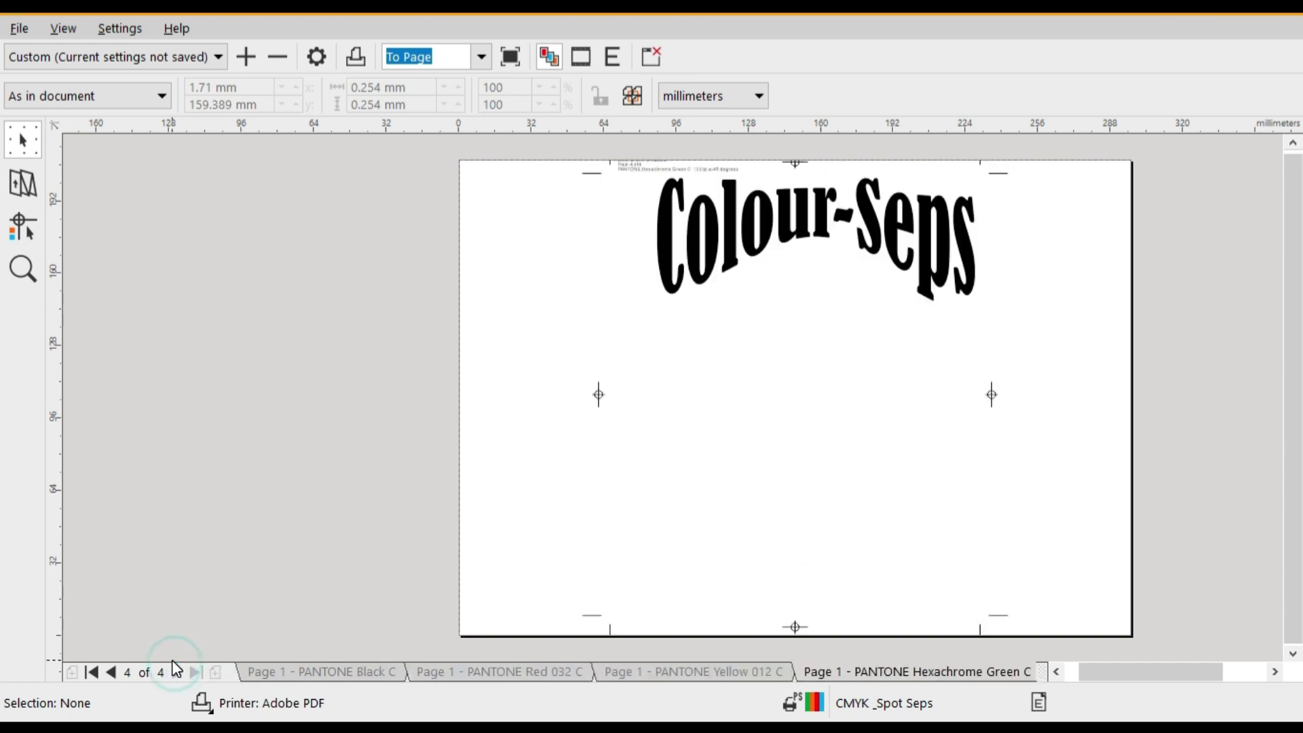
click(112, 672)
click(112, 672)
click(112, 672)
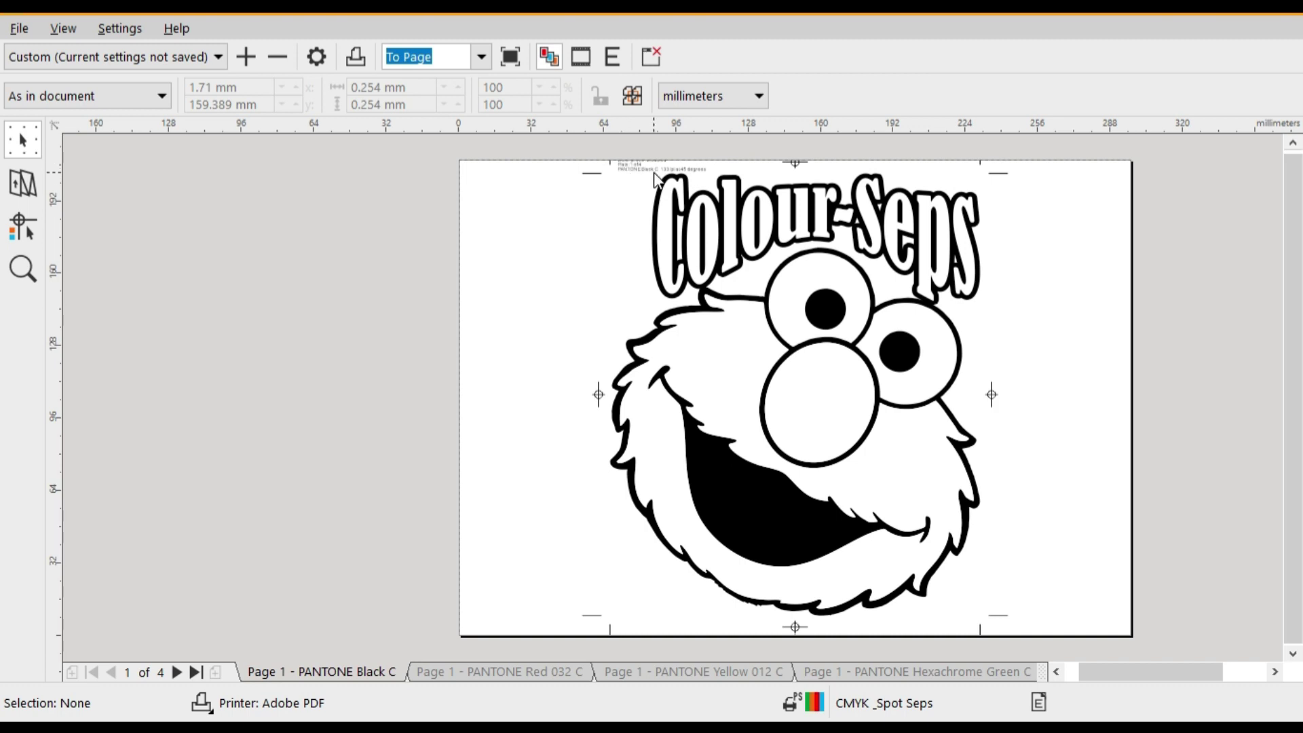
scroll(659, 182, up, 1)
scroll(1292, 256, up, 3)
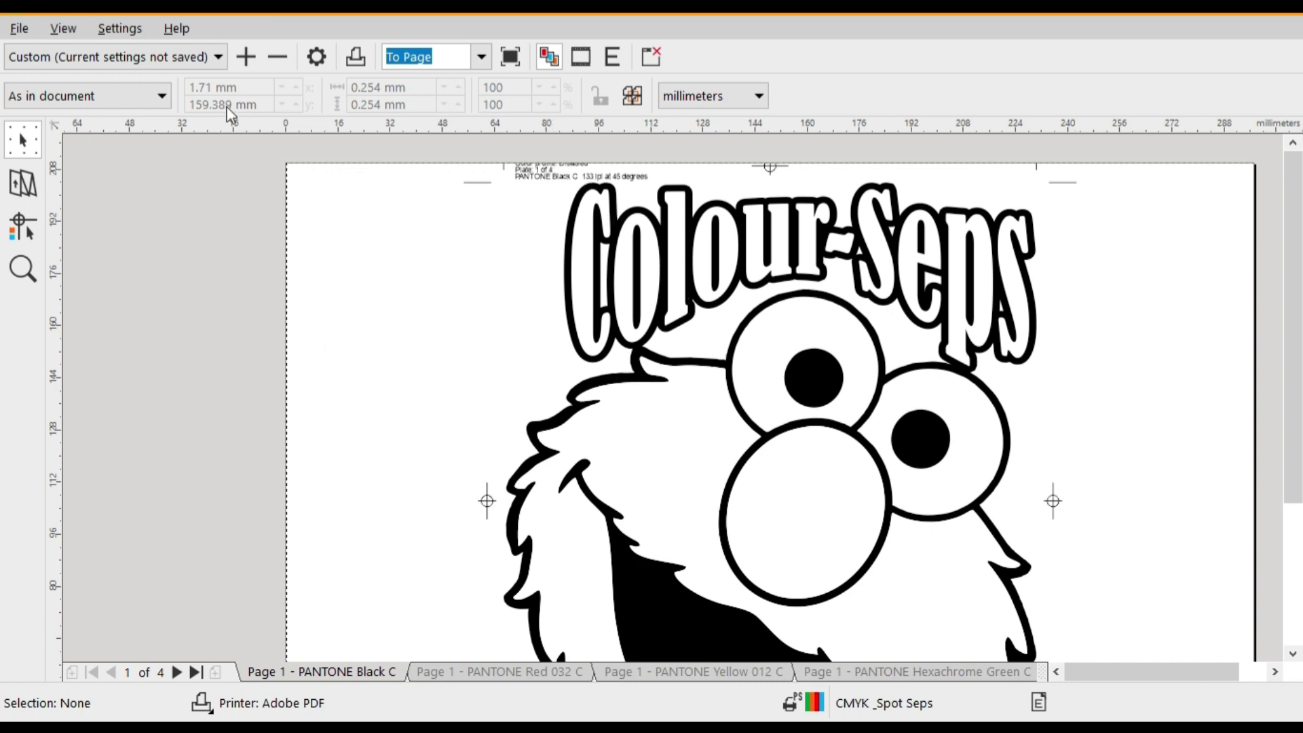
Turn off Print file information in the Prepress print options and apply the change.
click(316, 56)
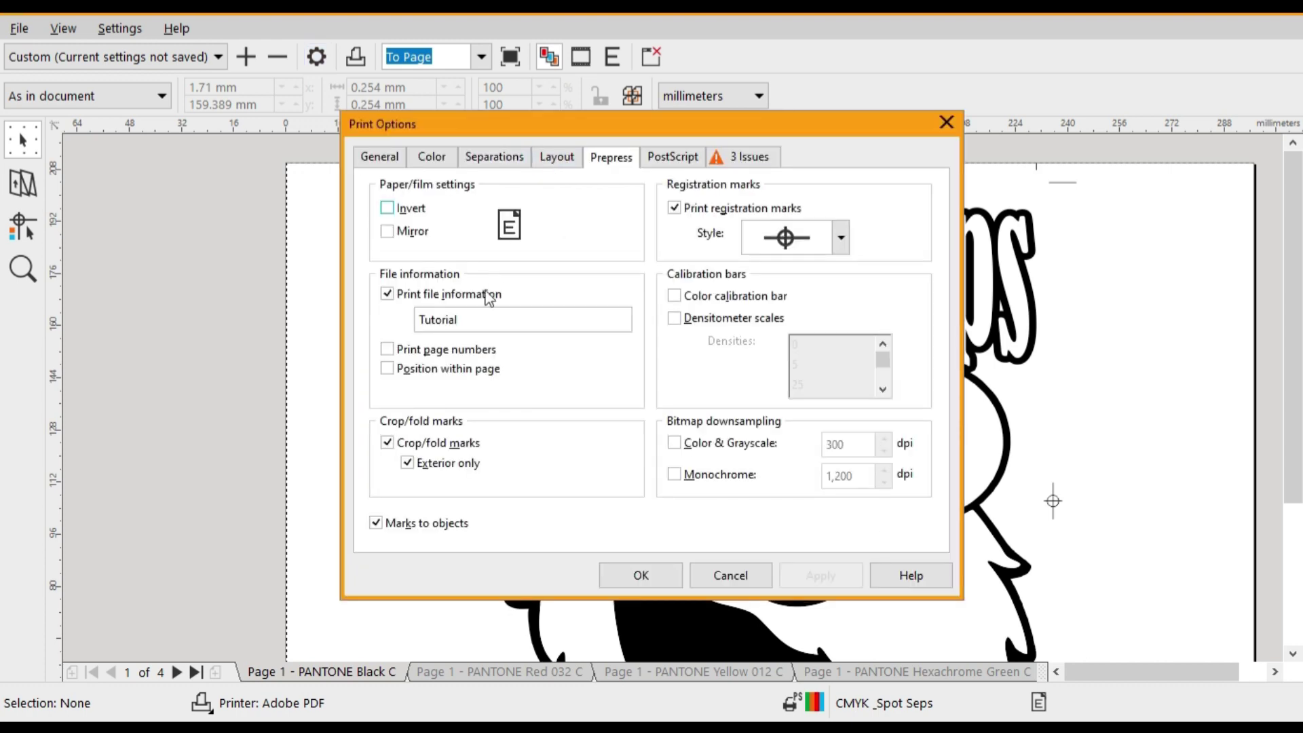
click(391, 294)
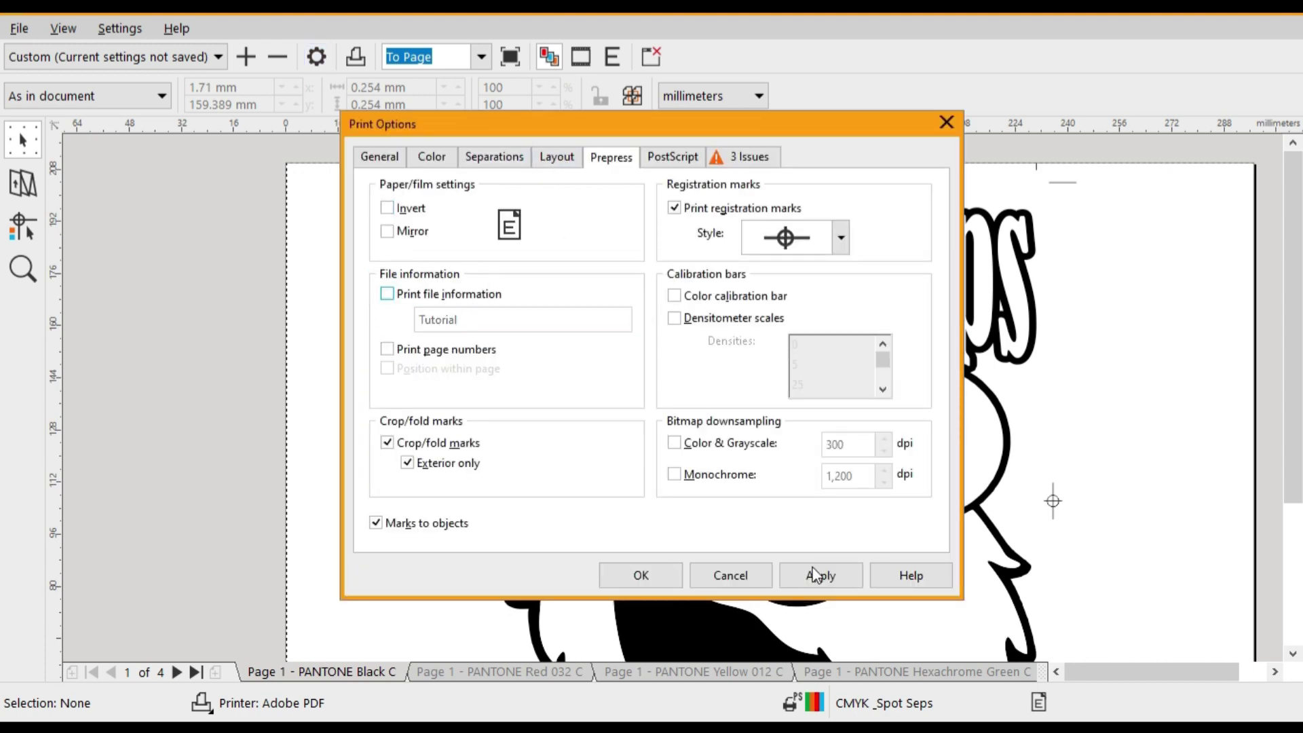
click(654, 576)
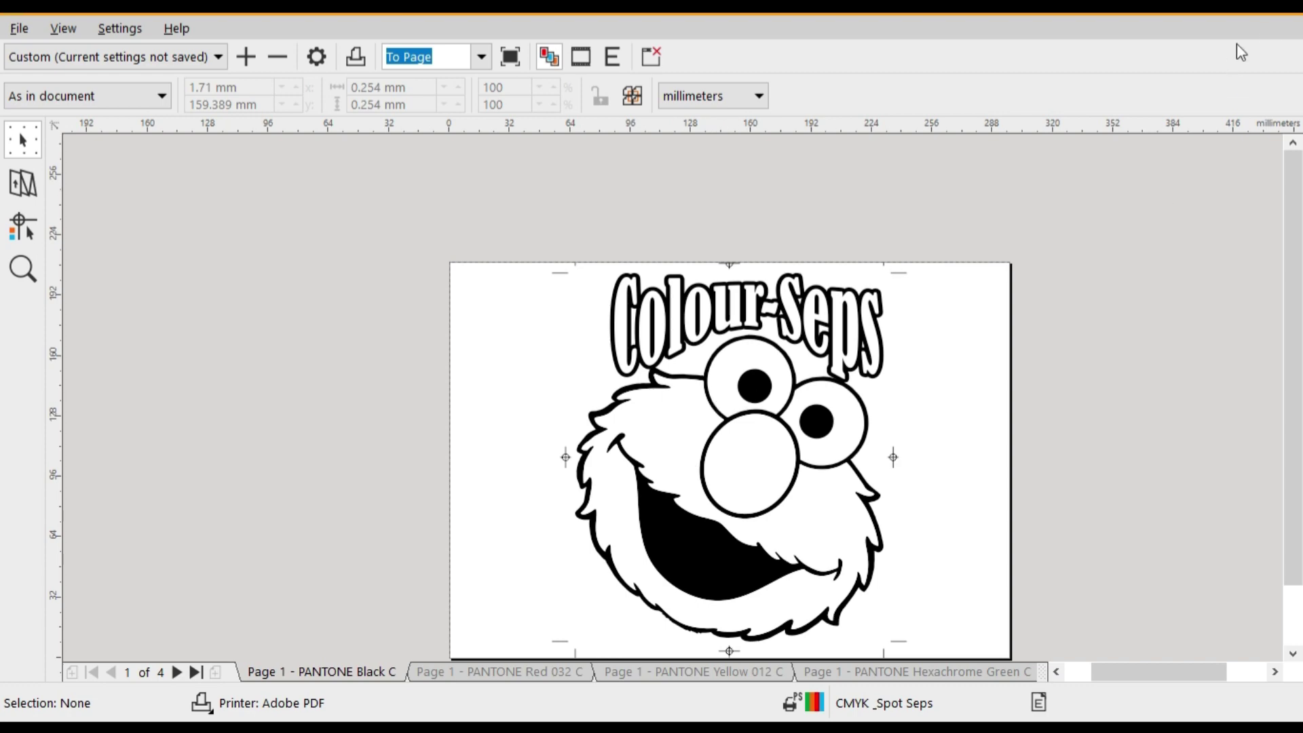
Back in the drawing, type a lower-left text label listing Black, Green, Red, Yelo.
click(1292, 11)
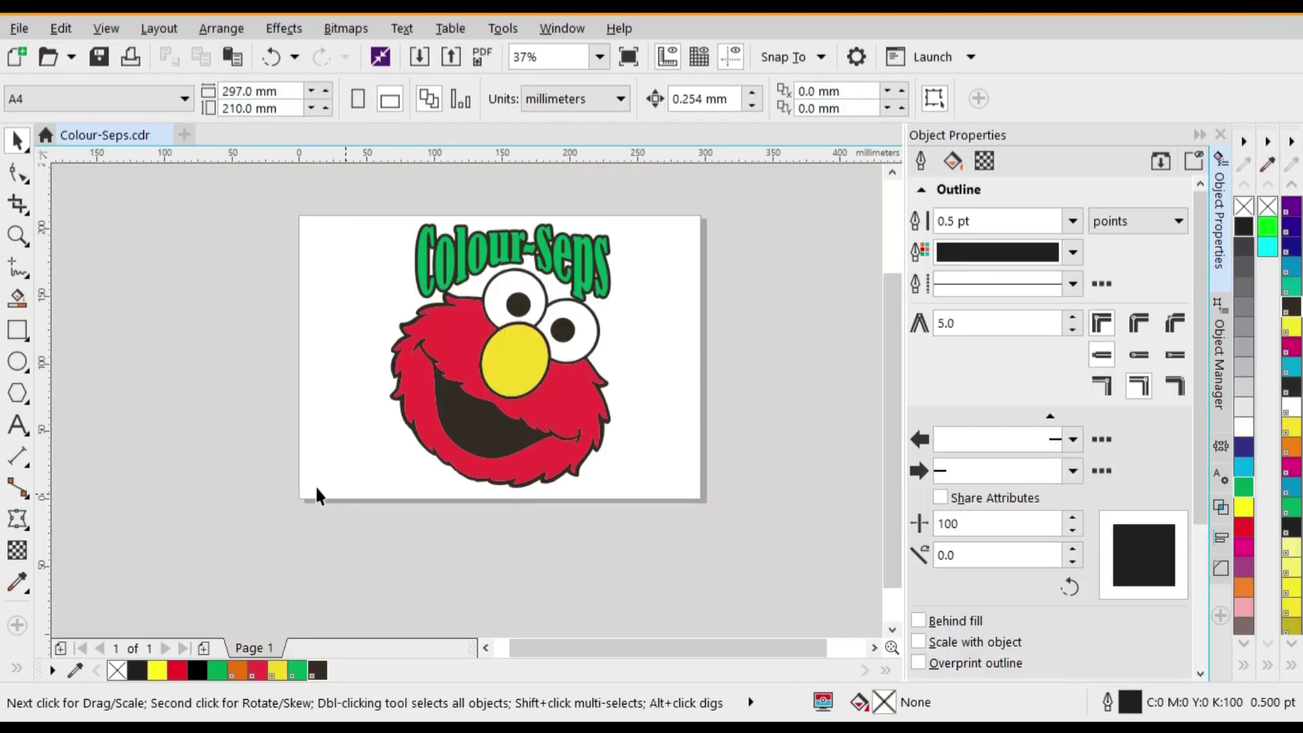
click(18, 428)
click(346, 457)
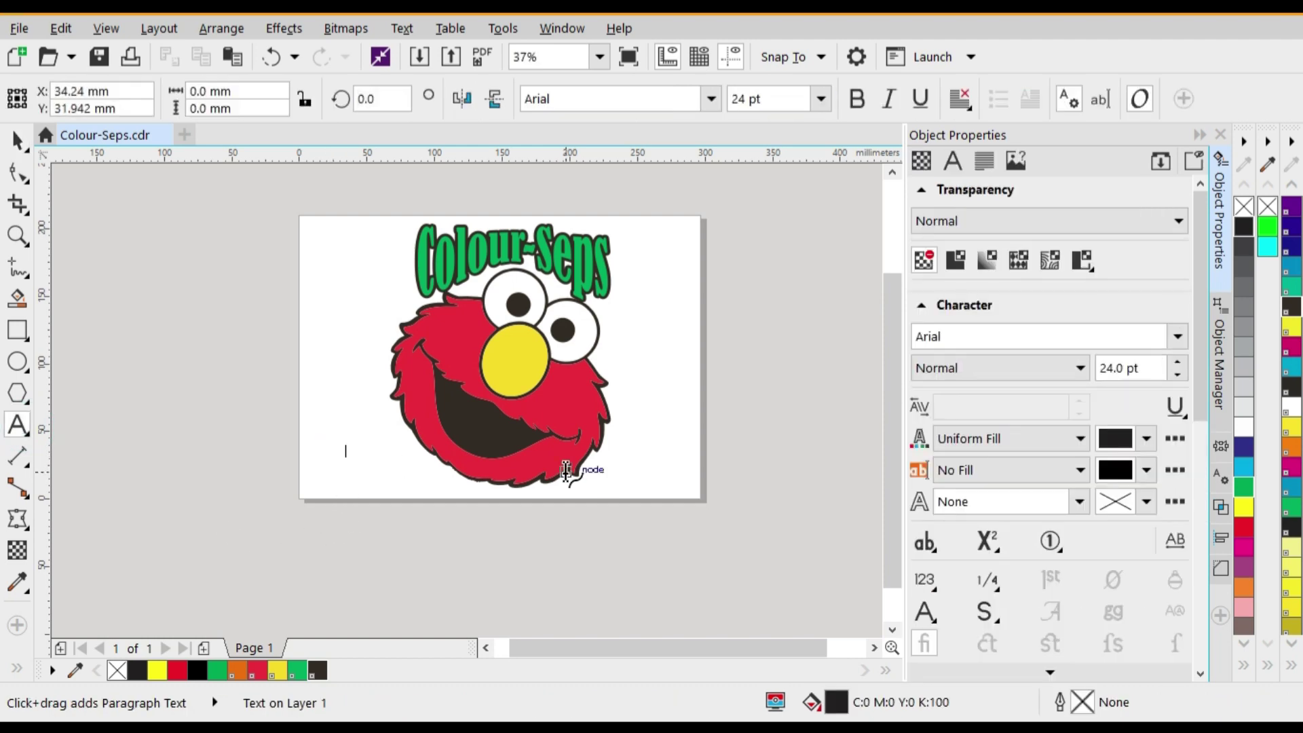
text(Black)
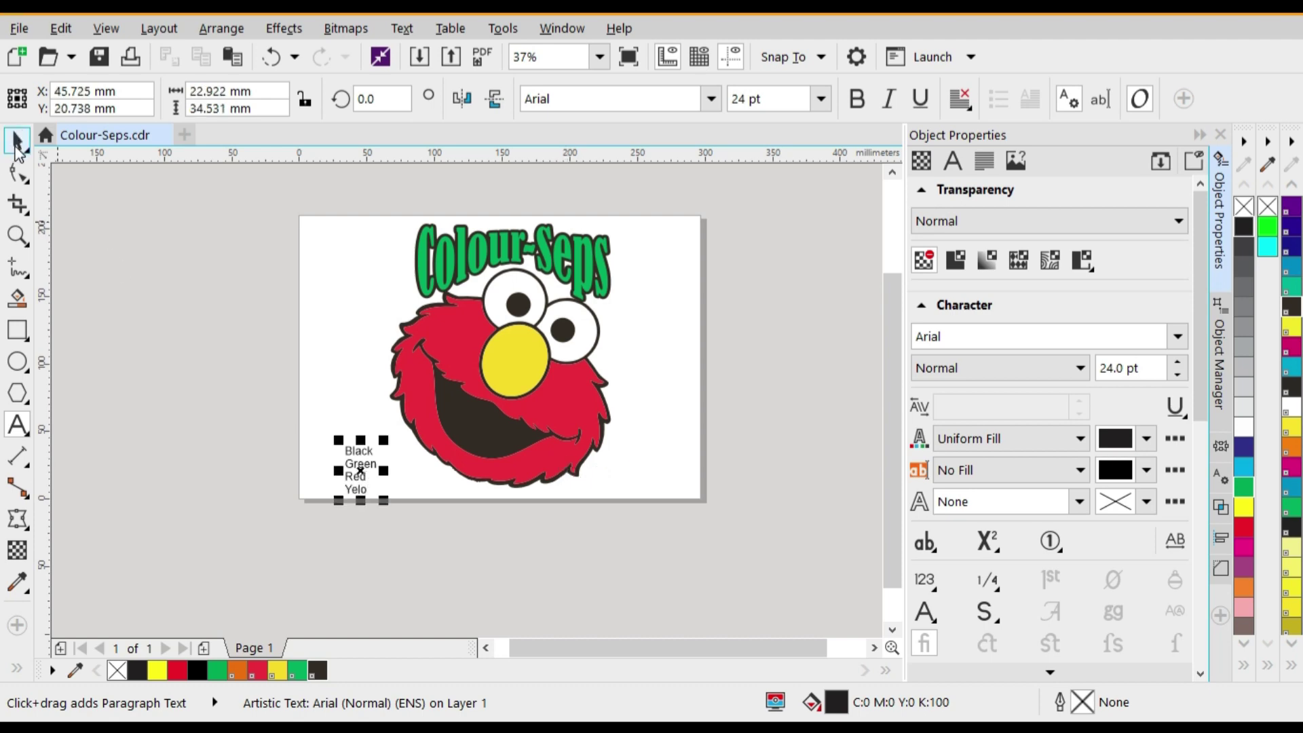
Move the label block up and right toward Elmo.
click(17, 143)
drag(361, 471, 378, 465)
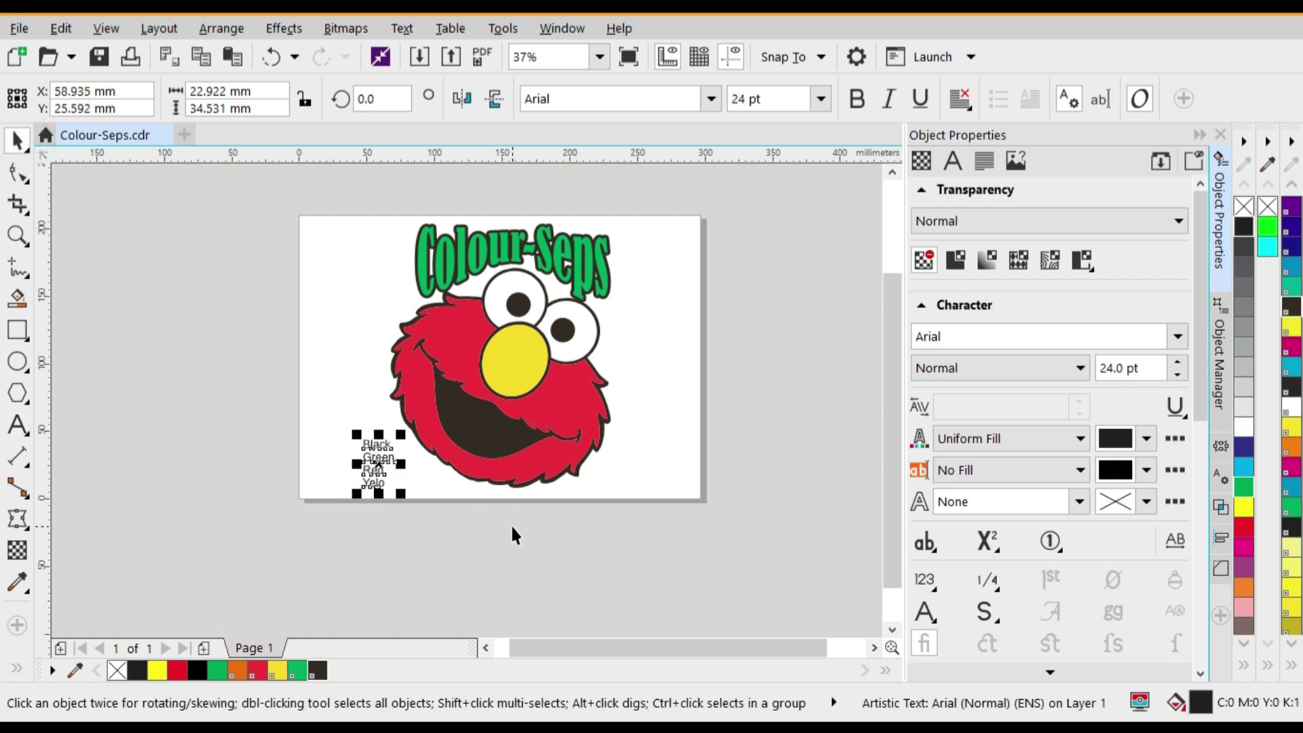
click(421, 485)
scroll(380, 454, up, 2)
Colour the label lines black, green, red and yellow to match their names.
click(373, 428)
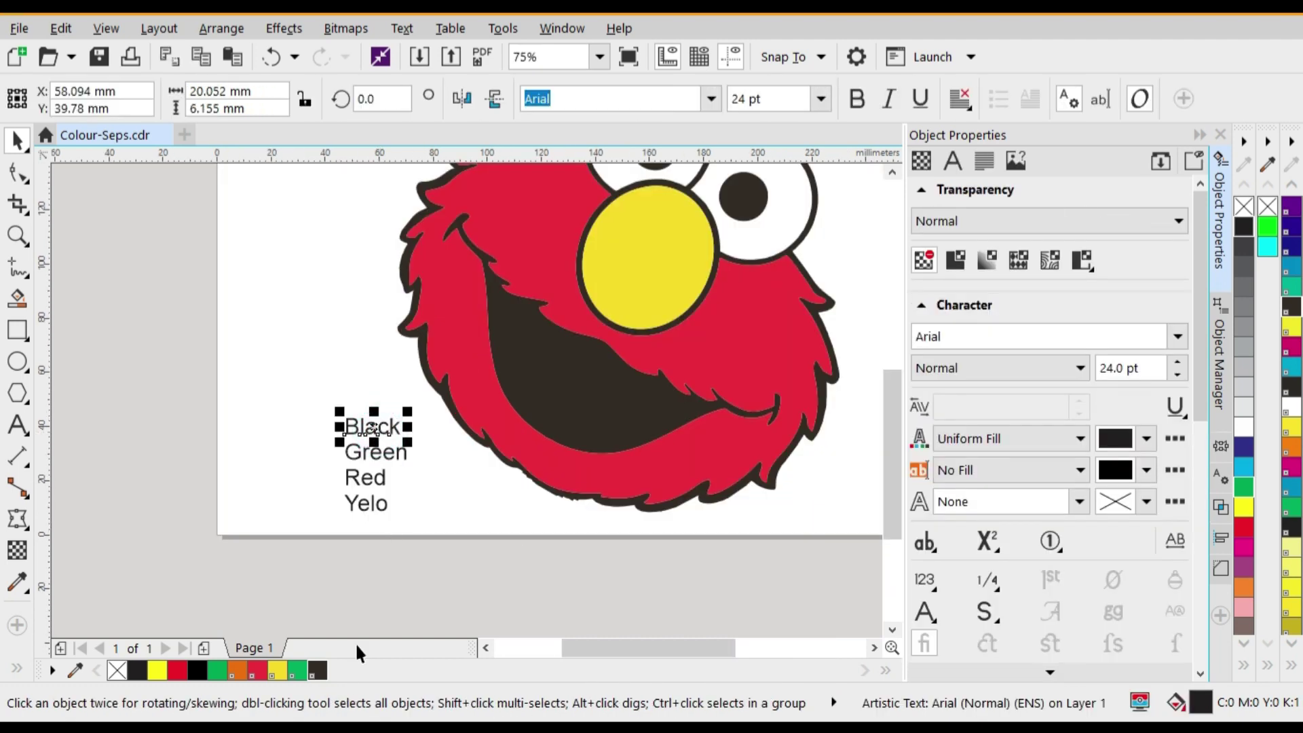
click(318, 672)
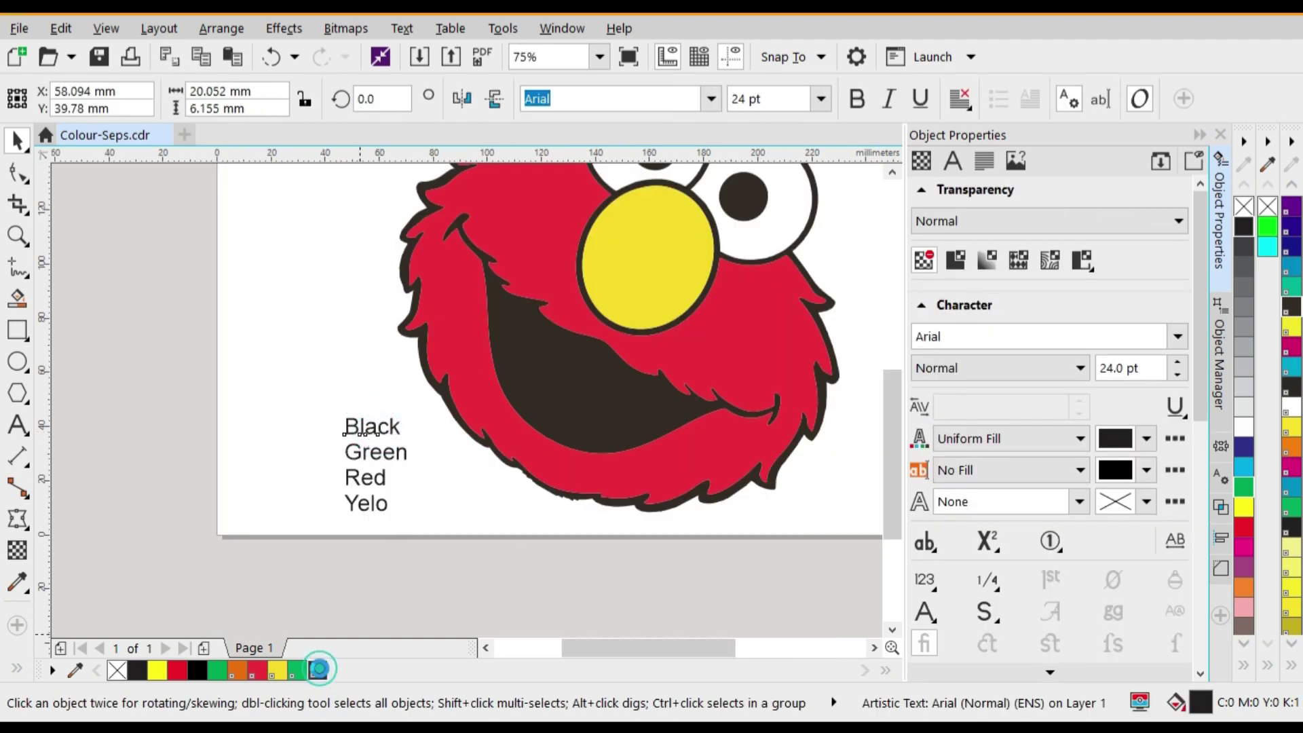
click(374, 455)
click(297, 670)
click(353, 479)
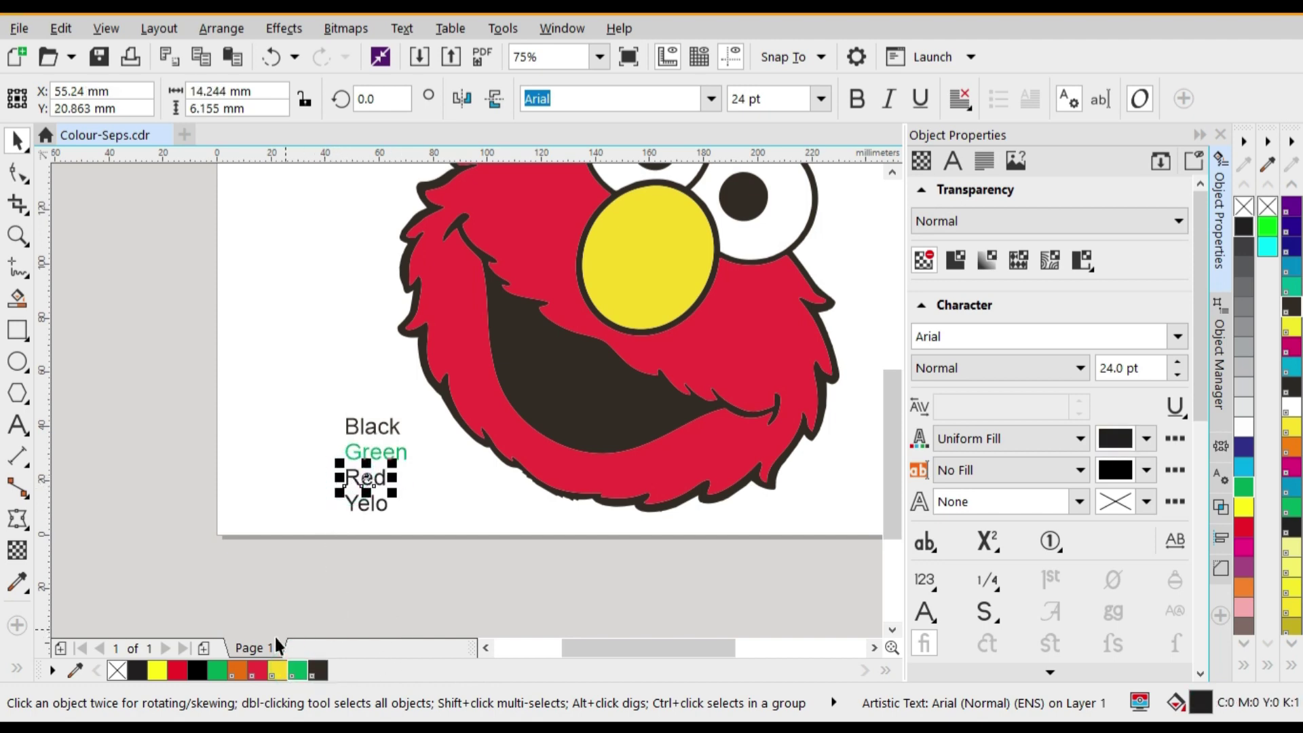
click(257, 672)
click(366, 503)
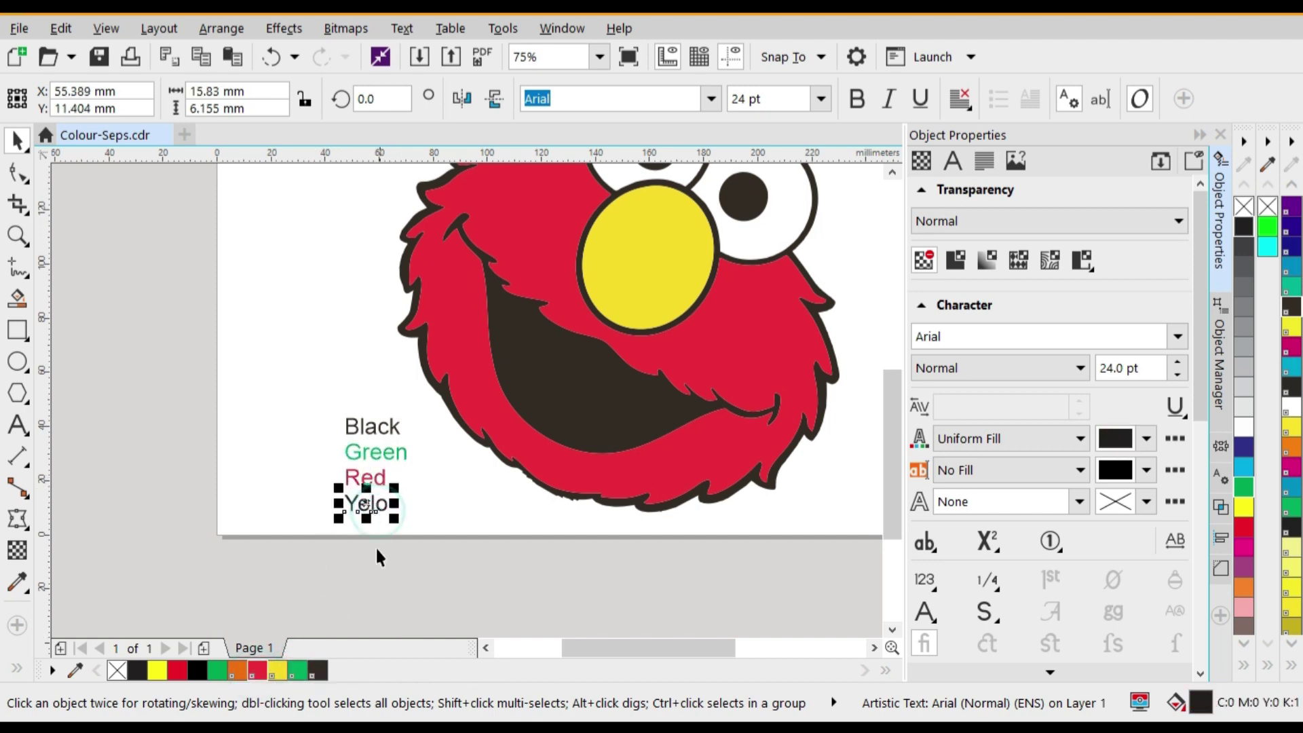
click(278, 671)
Scale the four-line label block down to 17.73 pt.
click(421, 551)
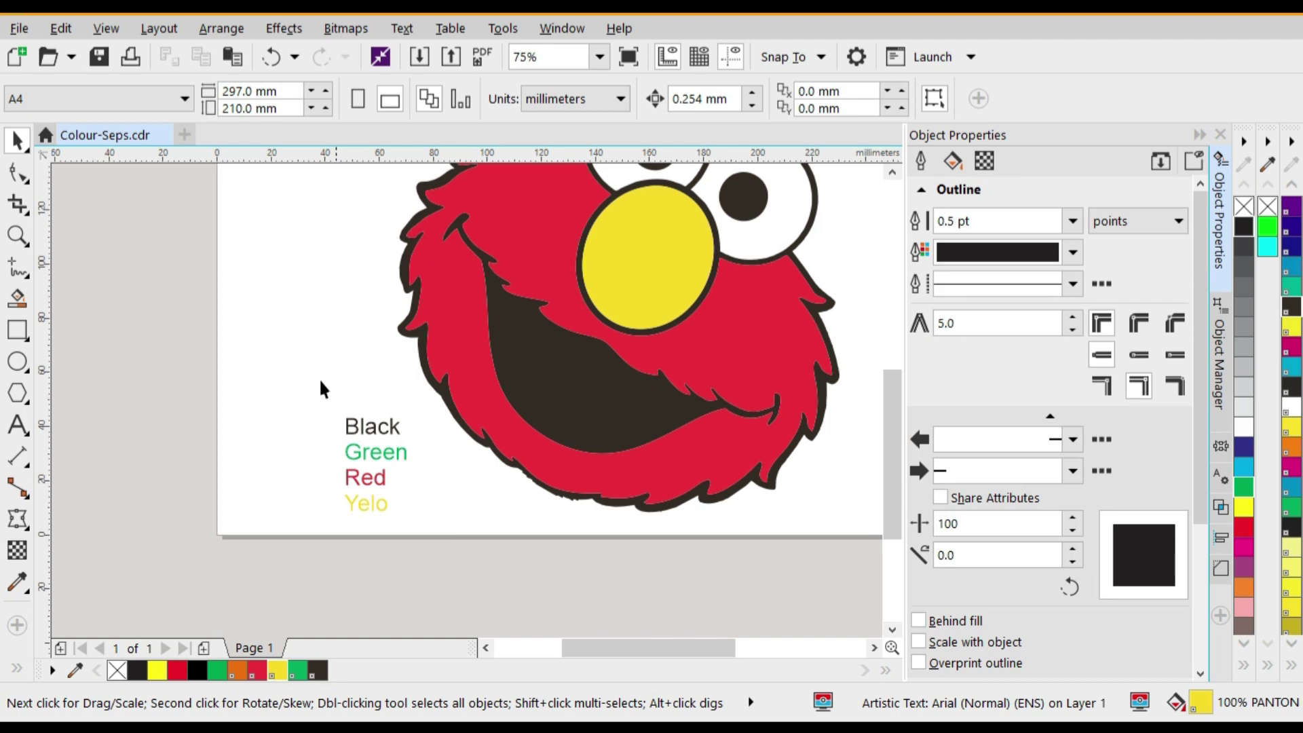
drag(319, 380, 475, 551)
drag(413, 518, 371, 495)
Open the Print Preview of the separations from the File menu.
click(409, 558)
scroll(422, 445, down, 1)
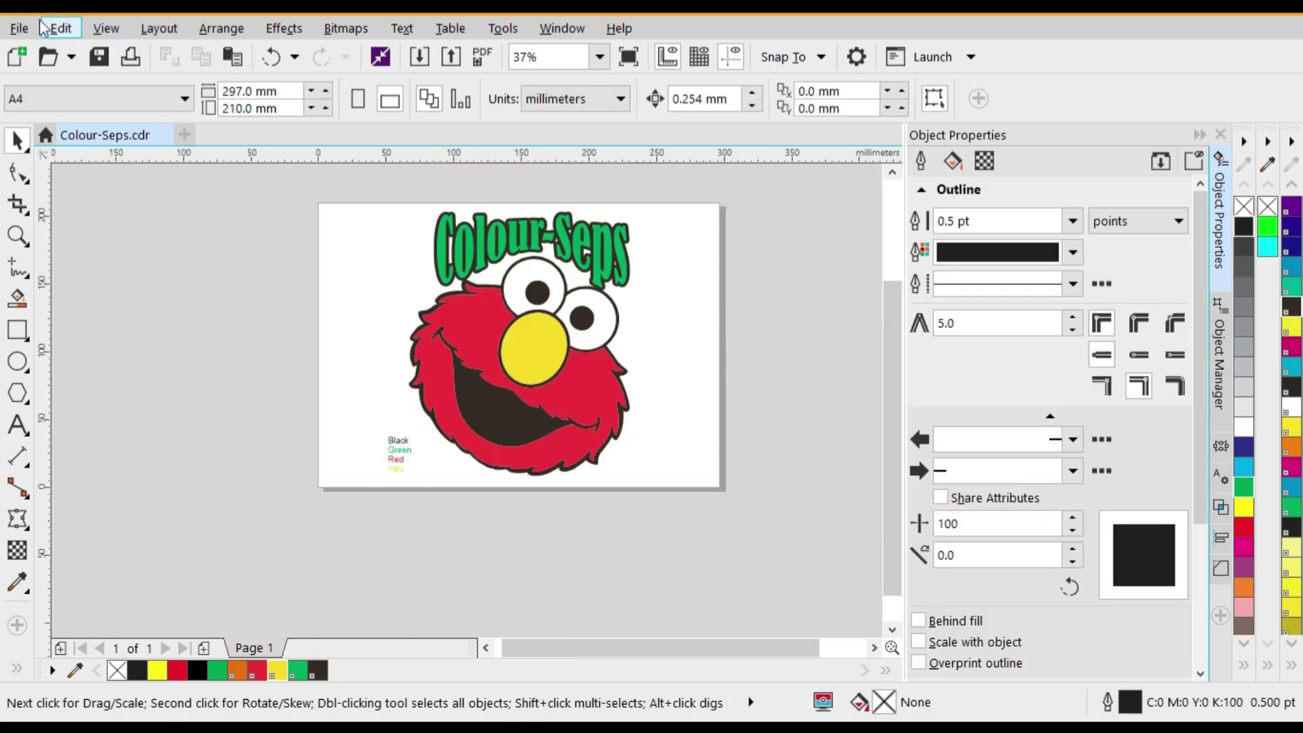
click(16, 30)
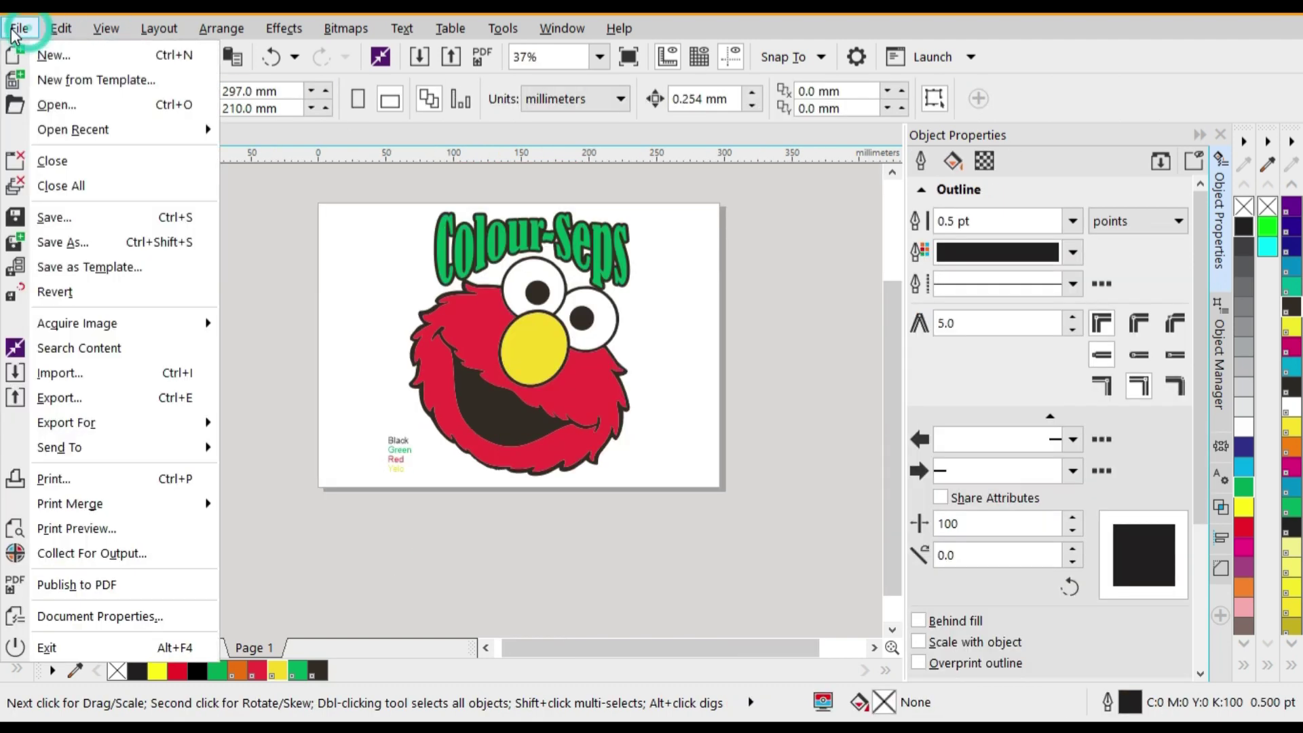
click(94, 534)
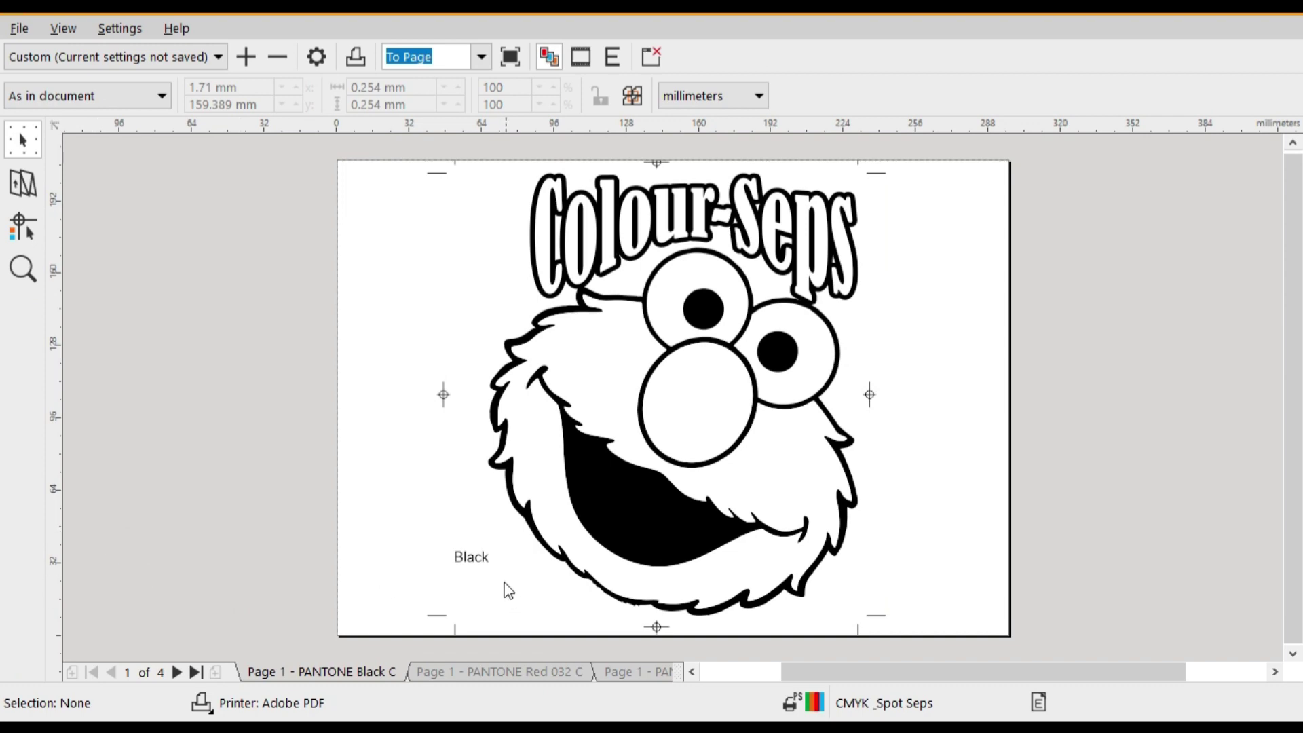
Step through the Red, Yellow and Green plates, confirming each shows its own label.
click(178, 673)
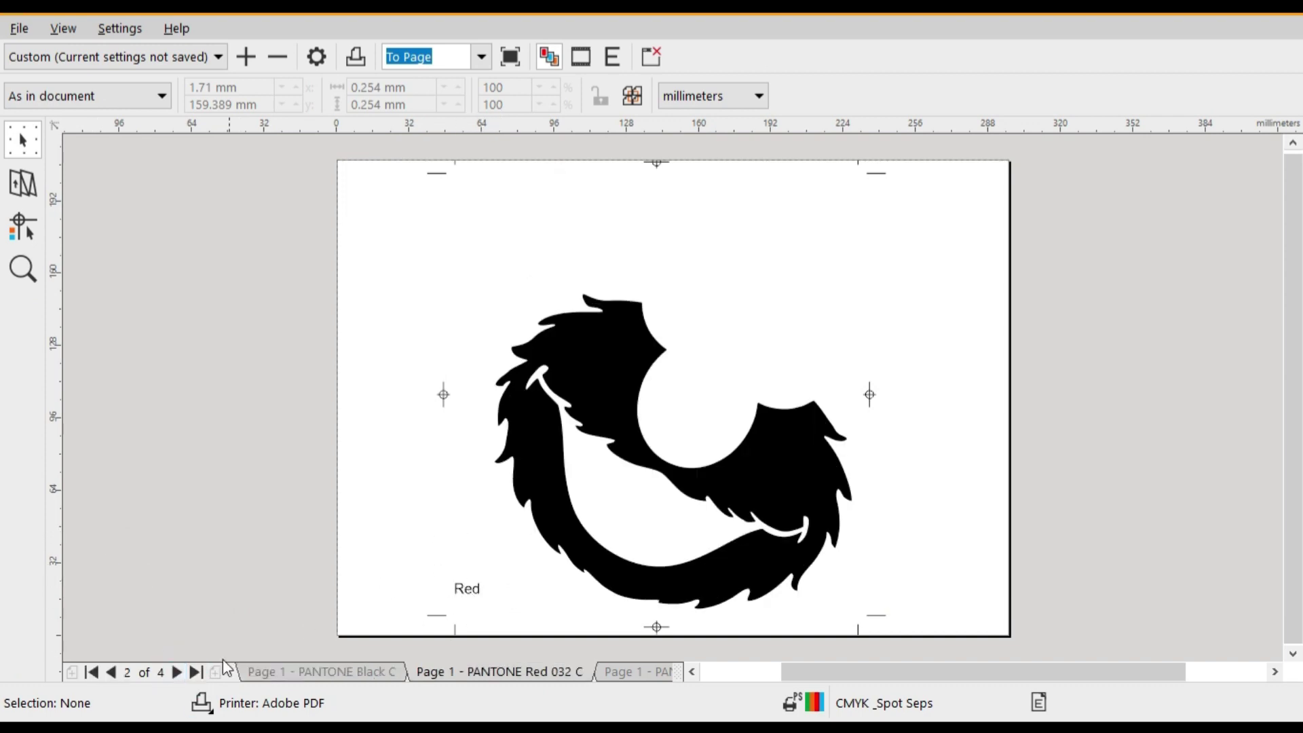
click(177, 673)
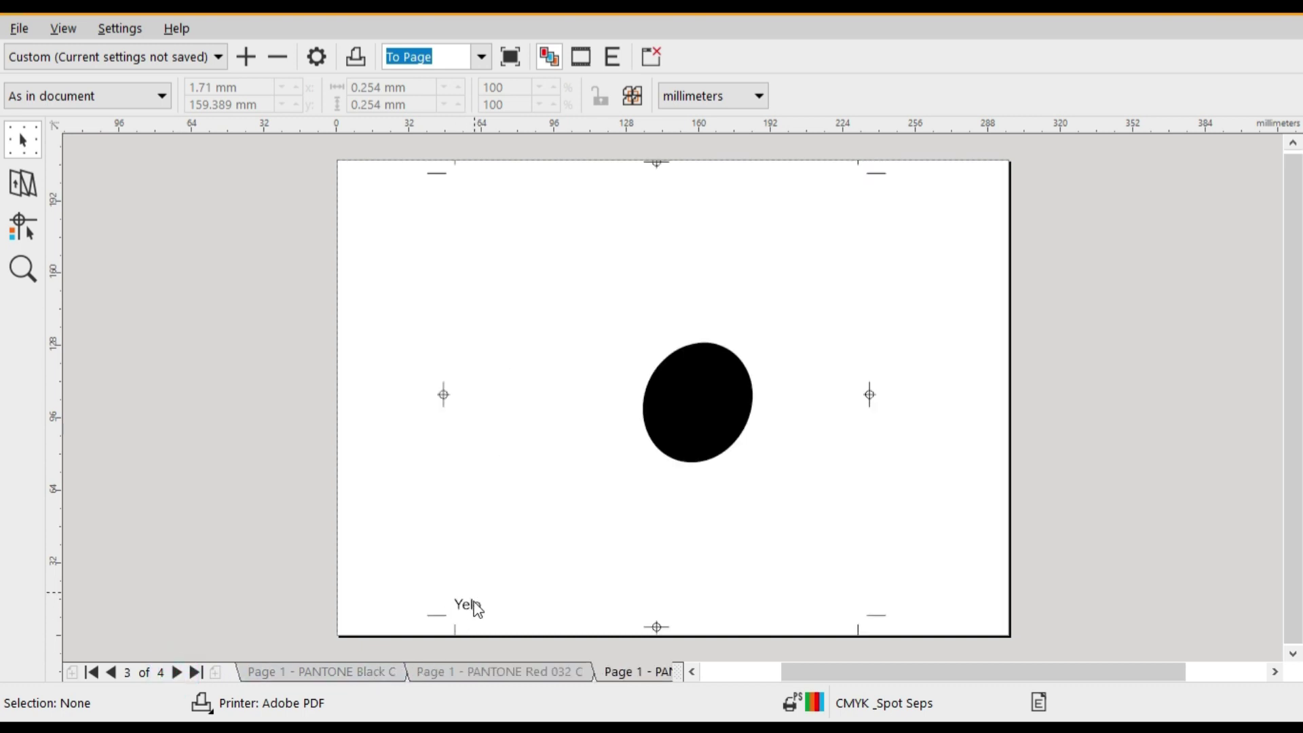
click(177, 672)
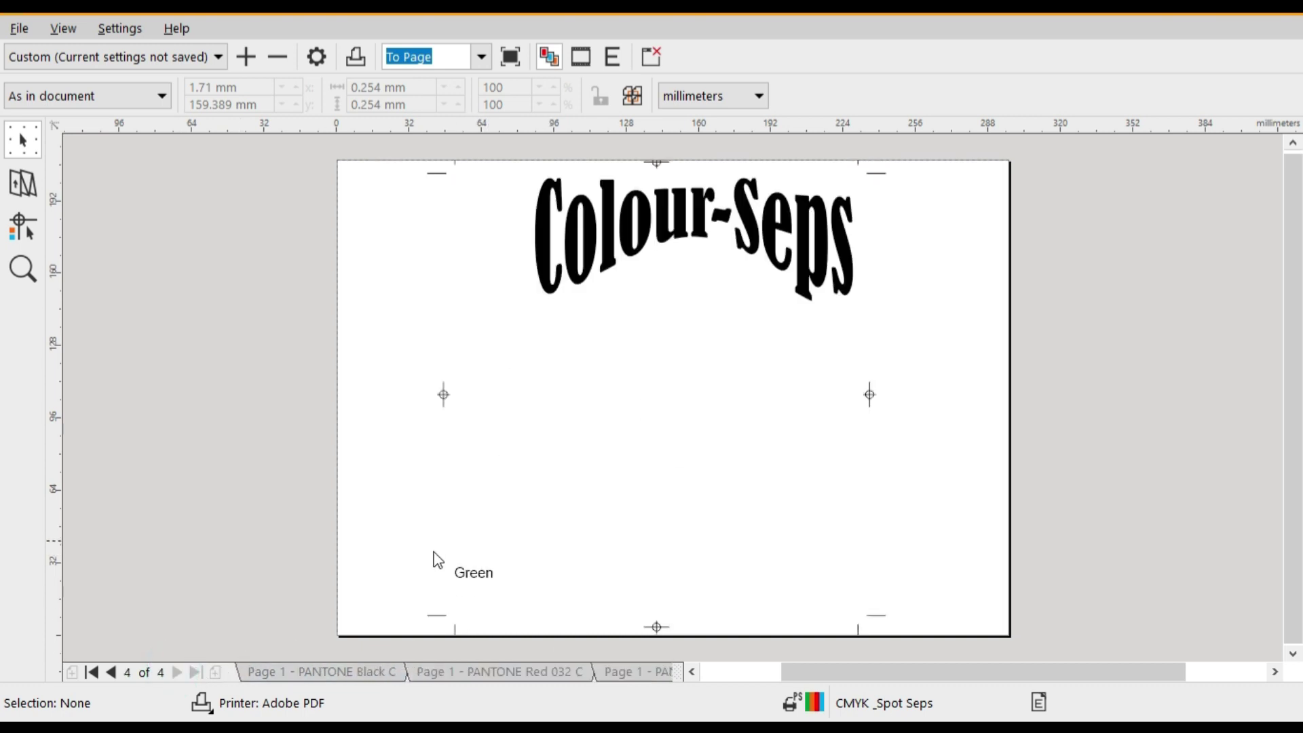